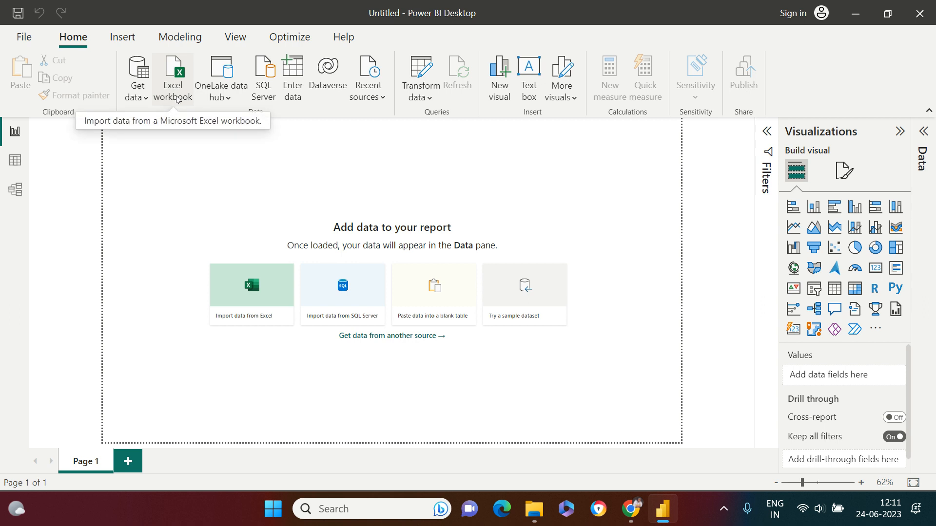
Step: Import Sheet1 from the tips.xlsx Excel workbook and load it into the report
click(146, 99)
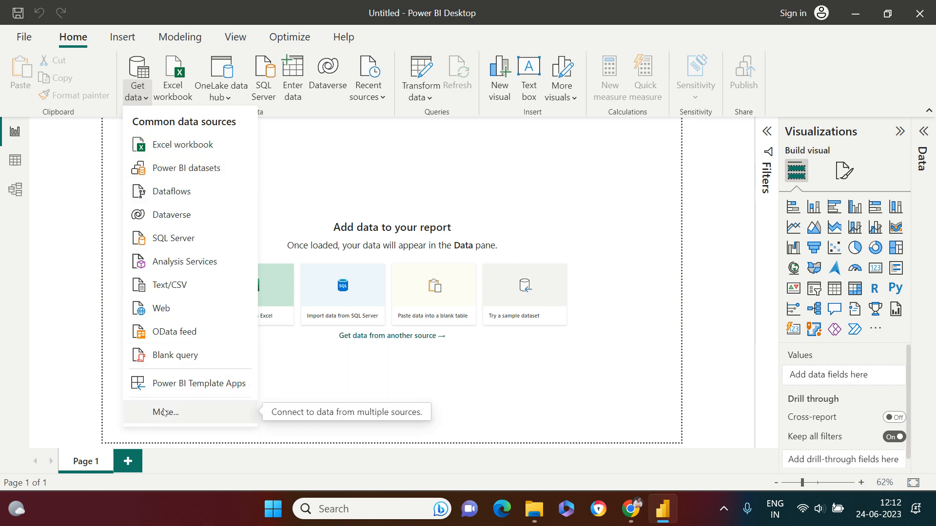
click(342, 370)
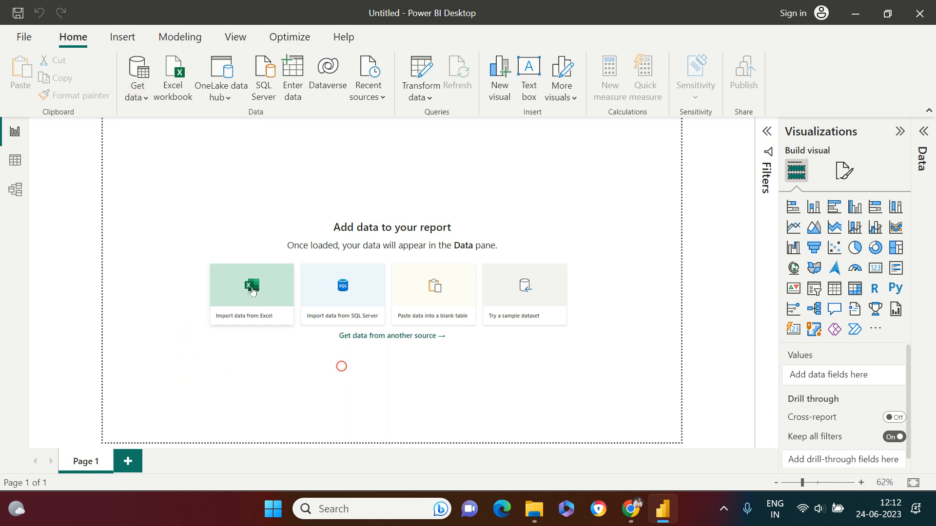
click(252, 290)
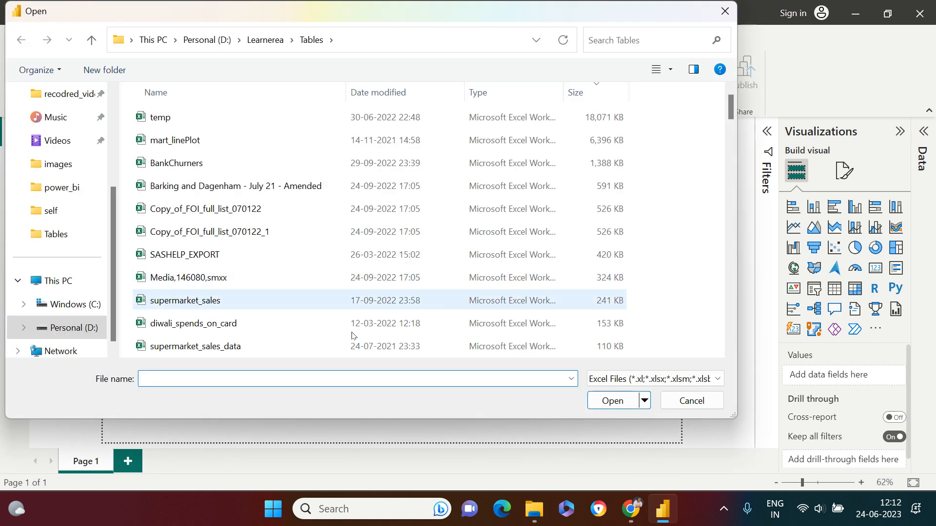
text(tips)
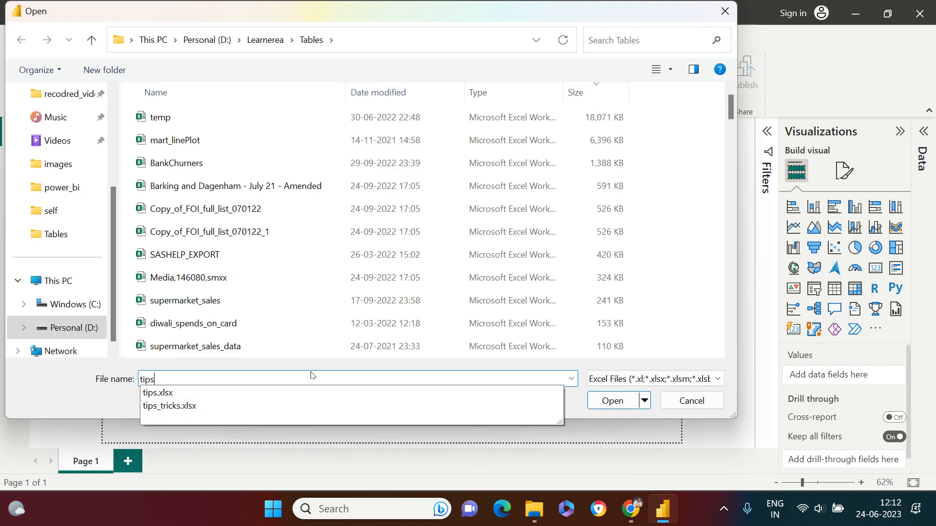
key(Down)
key(Return)
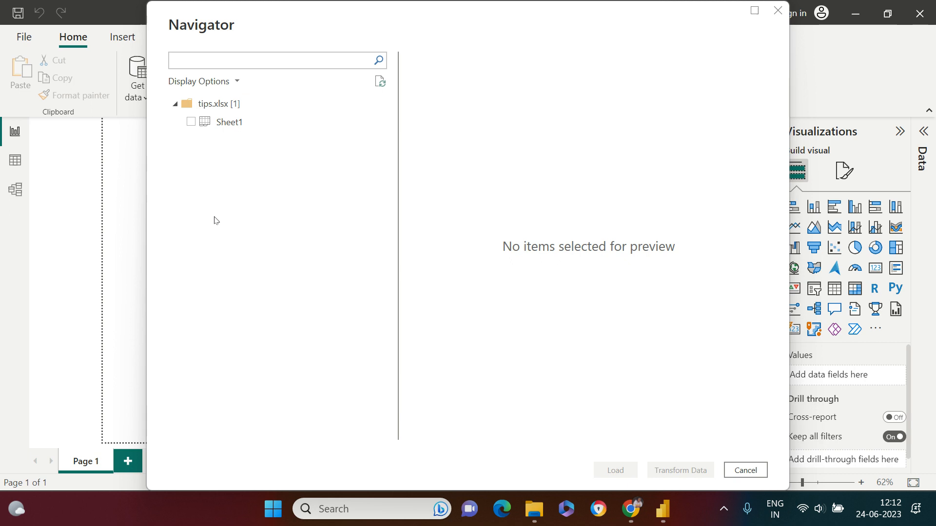
click(190, 123)
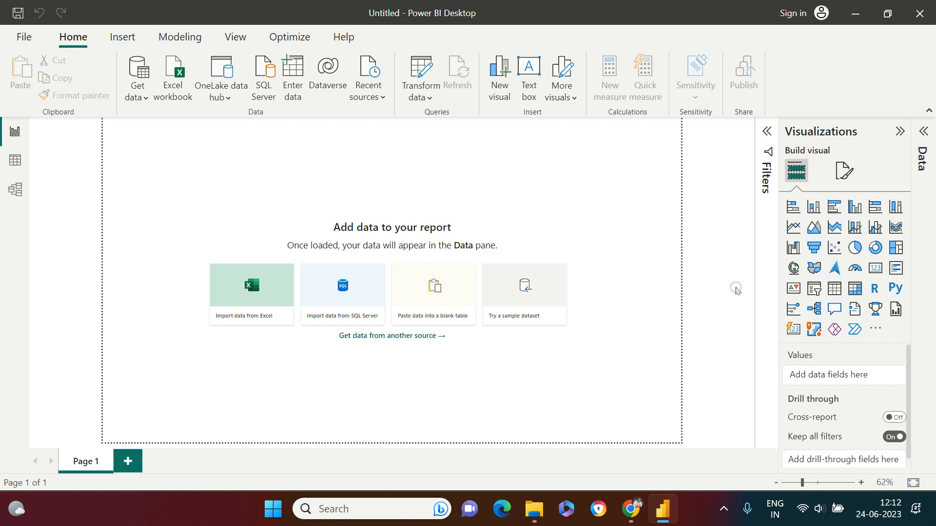
key(alt)
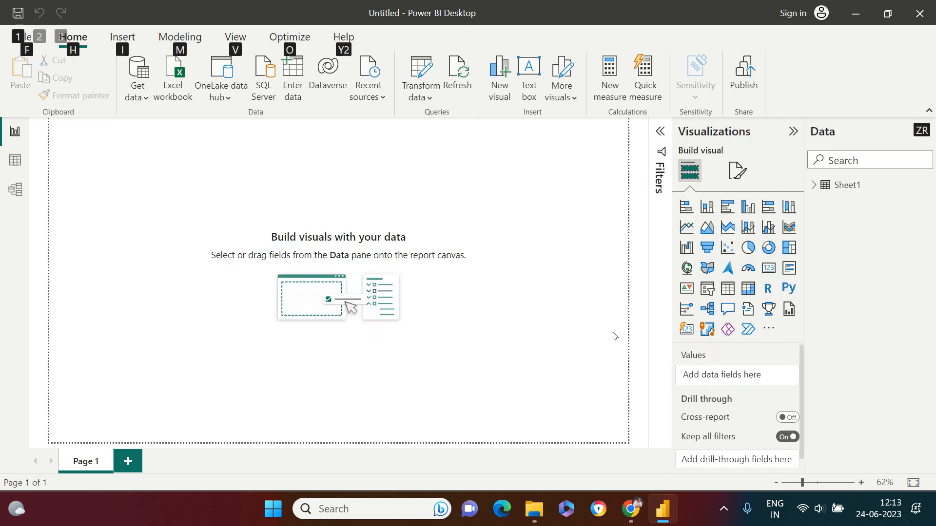
click(614, 336)
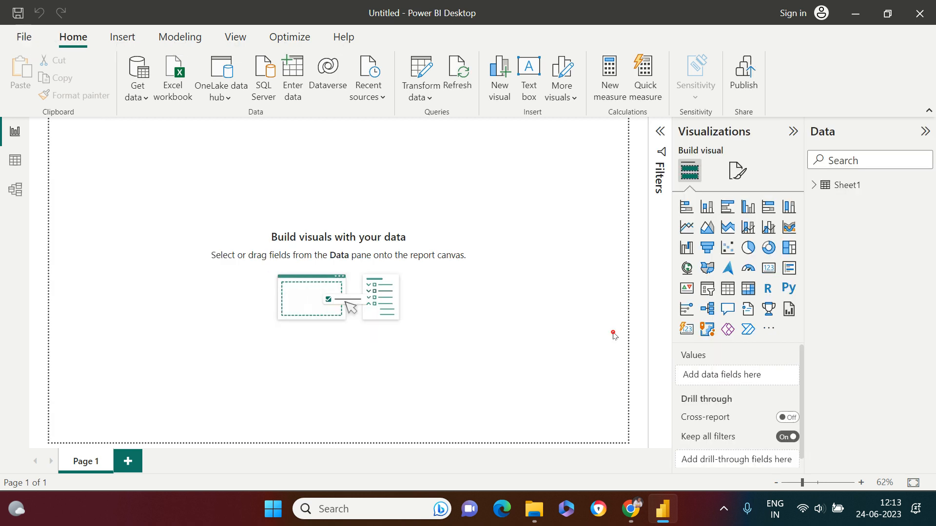
Step: Expand the fields of Sheet1 and view its rows in the table view before returning to the report canvas
click(813, 190)
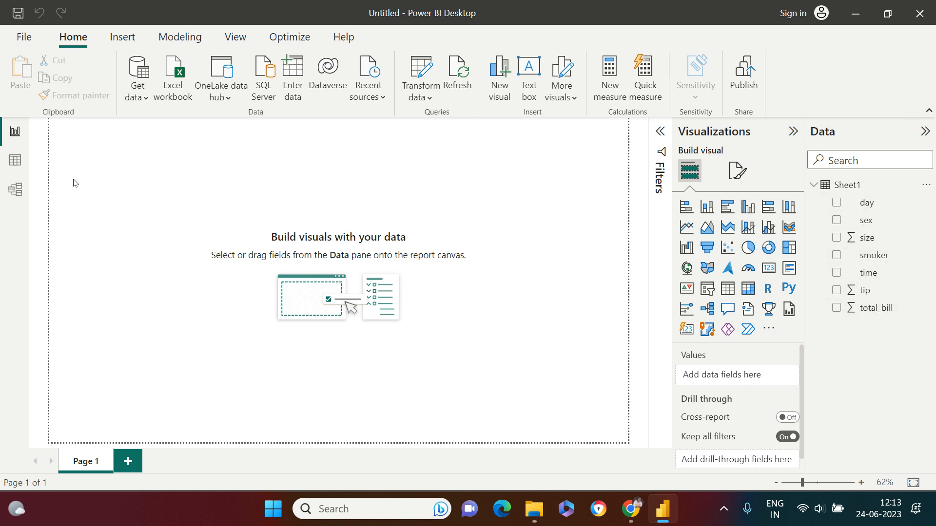
click(16, 168)
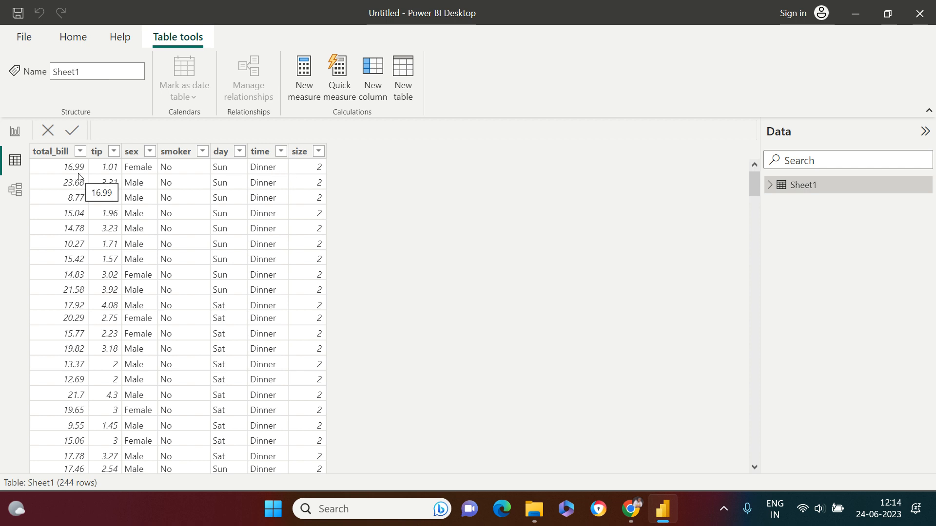
click(15, 130)
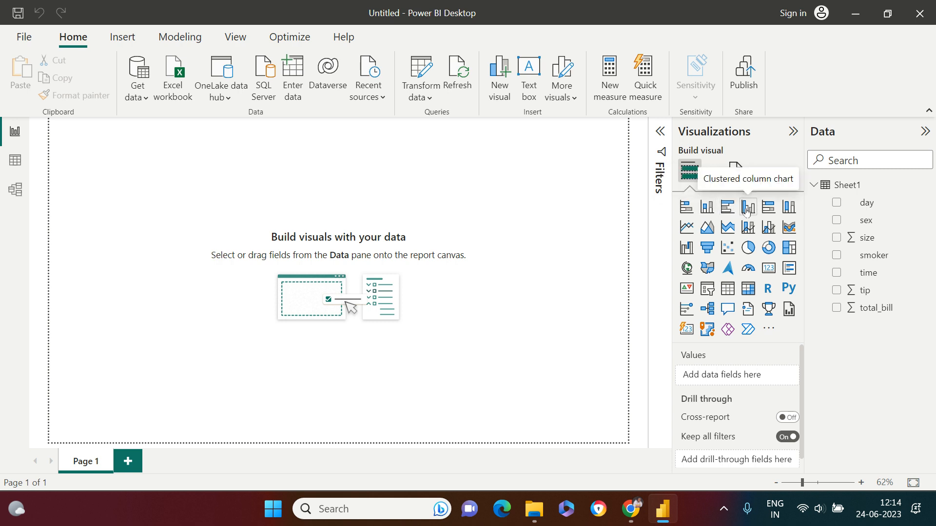
Step: Add a stacked column chart, enlarge it to cover most of the page, and collapse the Filters pane
click(702, 209)
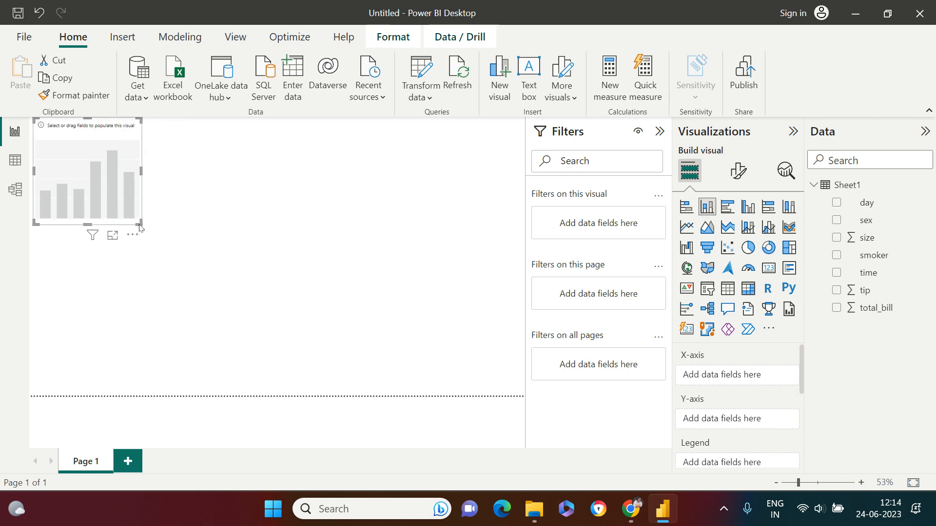
drag(140, 225, 486, 347)
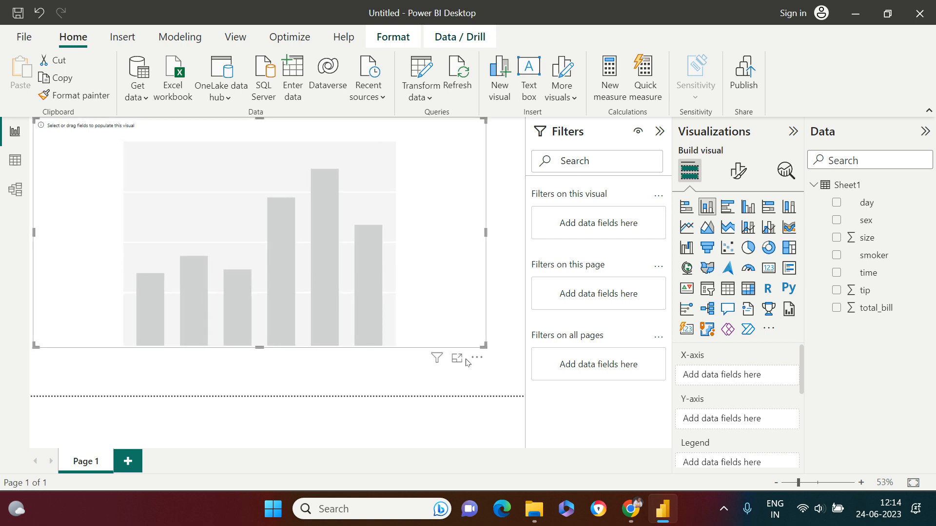
click(660, 132)
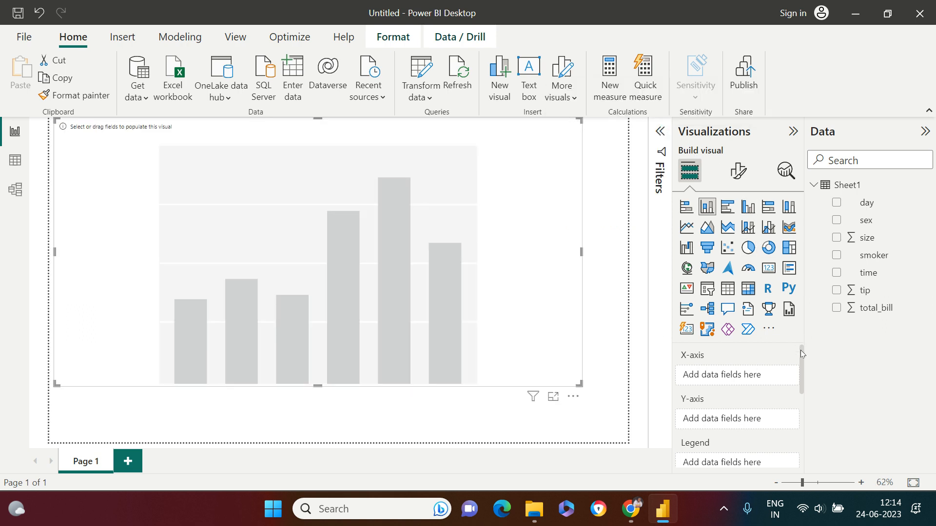
Step: Assign the day field to the chart's X-axis and total_bill to its Y-axis
mouse_move(802, 353)
mouse_down()
mouse_move(800, 388)
mouse_move(797, 365)
mouse_up()
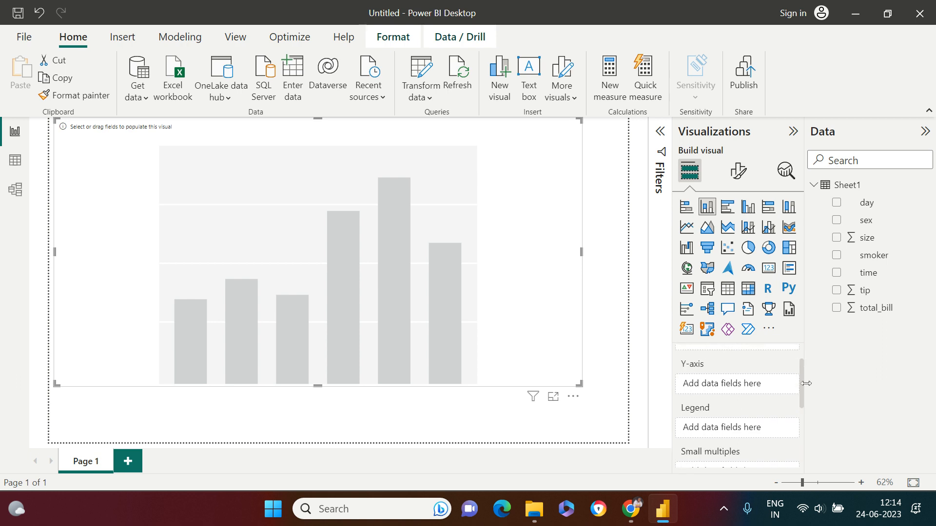
scroll(800, 386, up, 2)
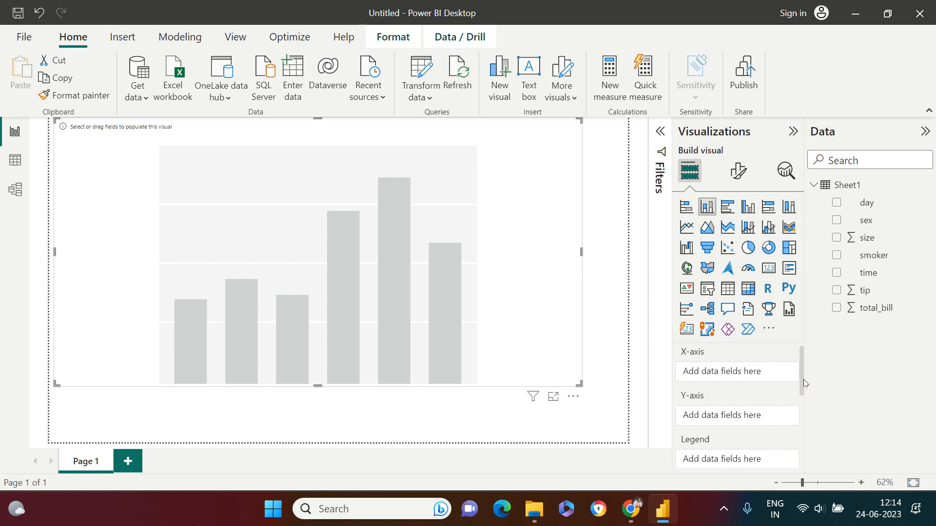
mouse_move(802, 385)
mouse_down()
mouse_move(801, 437)
mouse_move(801, 372)
mouse_up()
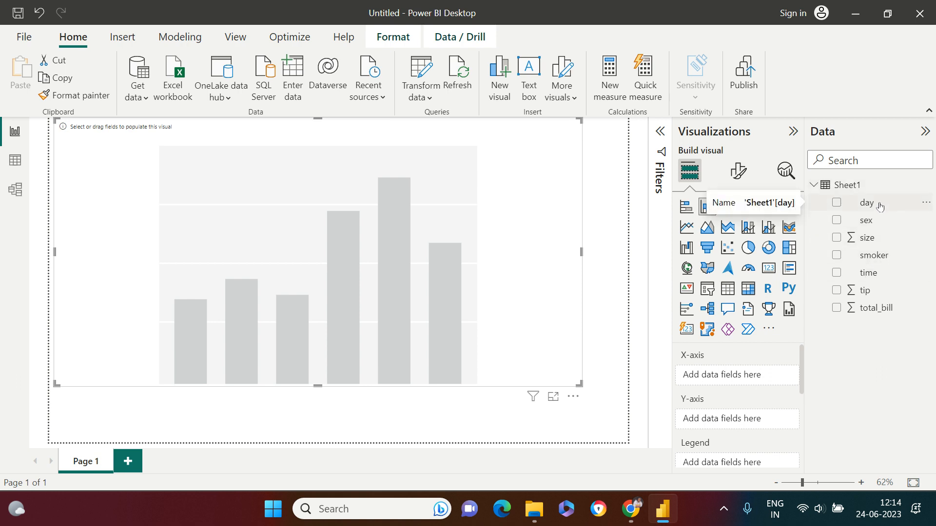
drag(880, 206, 755, 385)
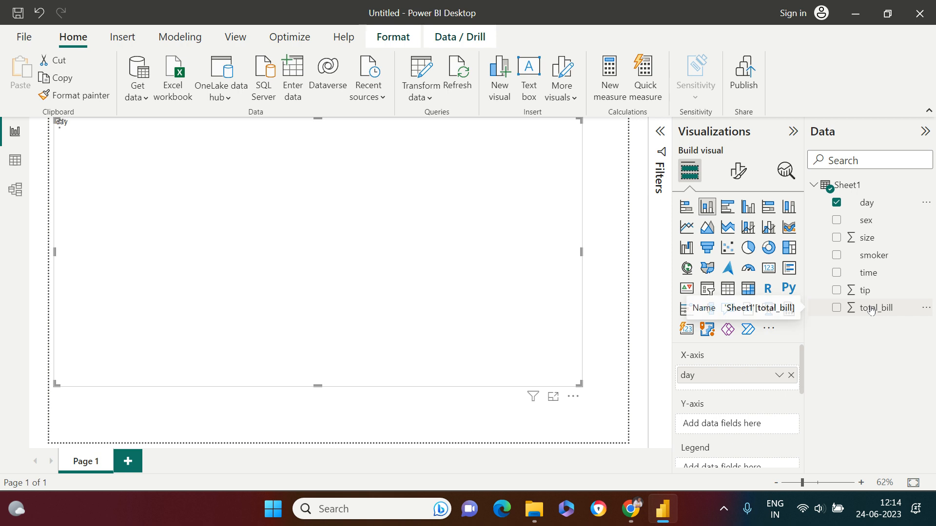
drag(871, 311, 740, 424)
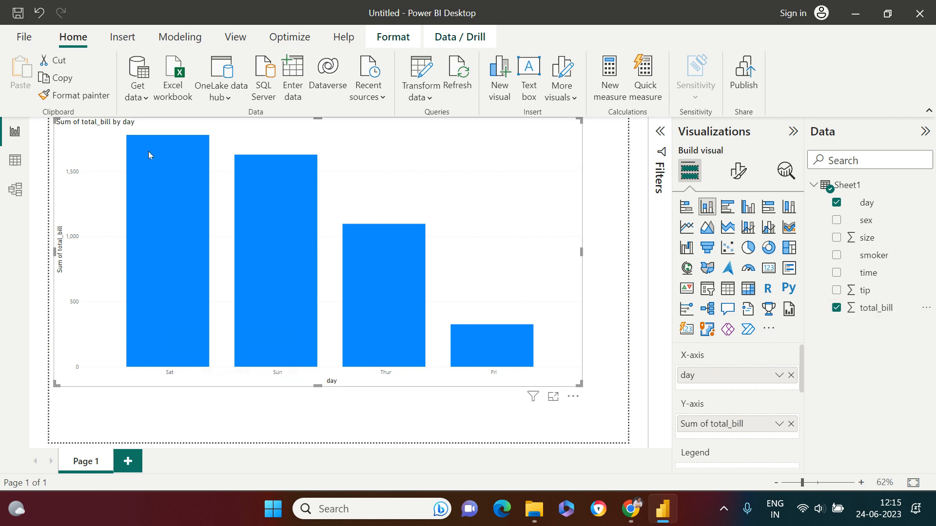
Step: Sort the columns by Sum of total_bill in ascending order
mouse_move(148, 153)
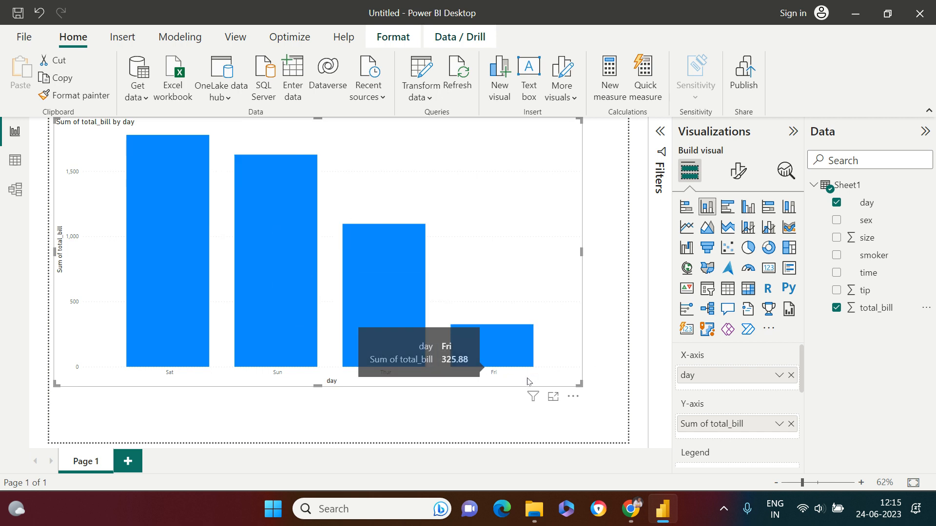
click(572, 398)
mouse_move(571, 401)
click(572, 399)
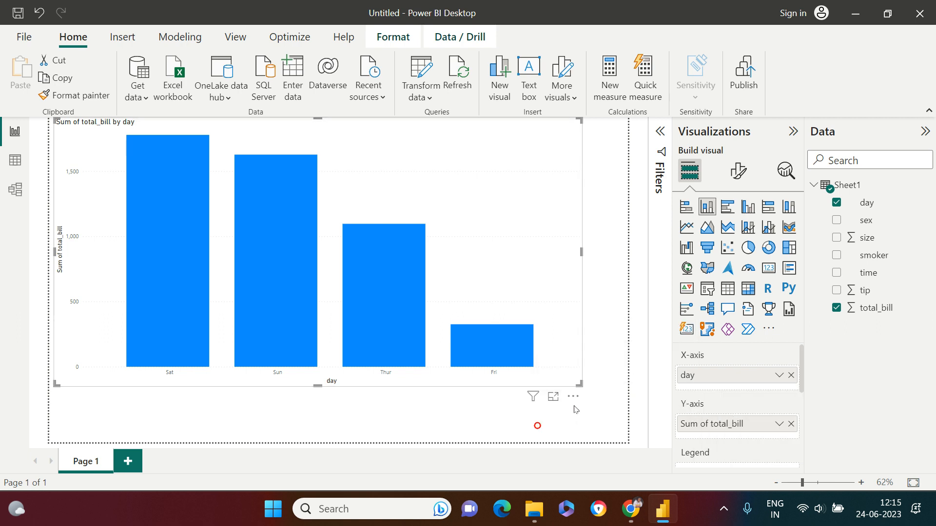
click(574, 400)
mouse_move(575, 401)
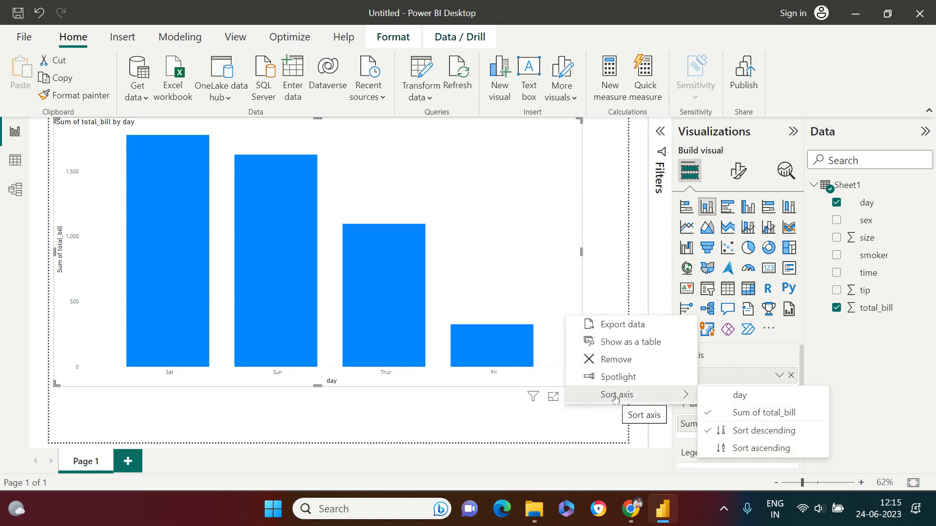
click(745, 448)
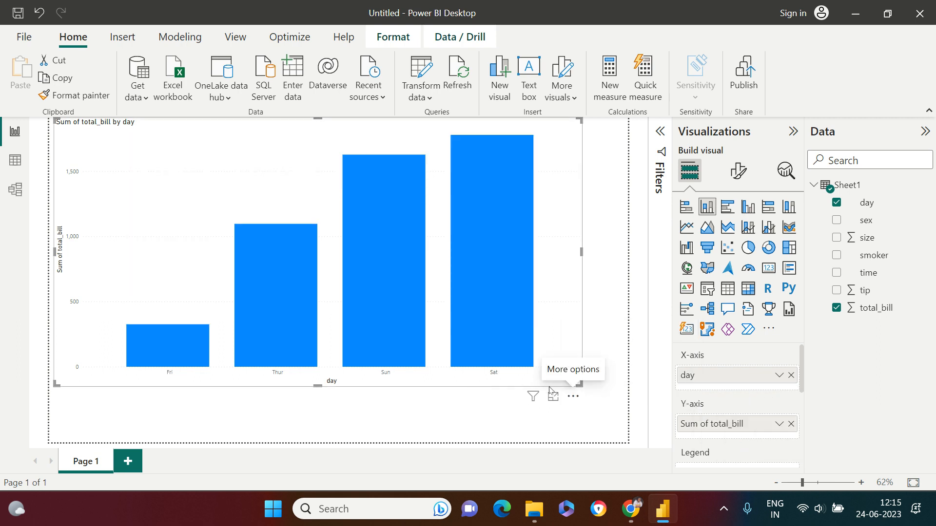
click(571, 399)
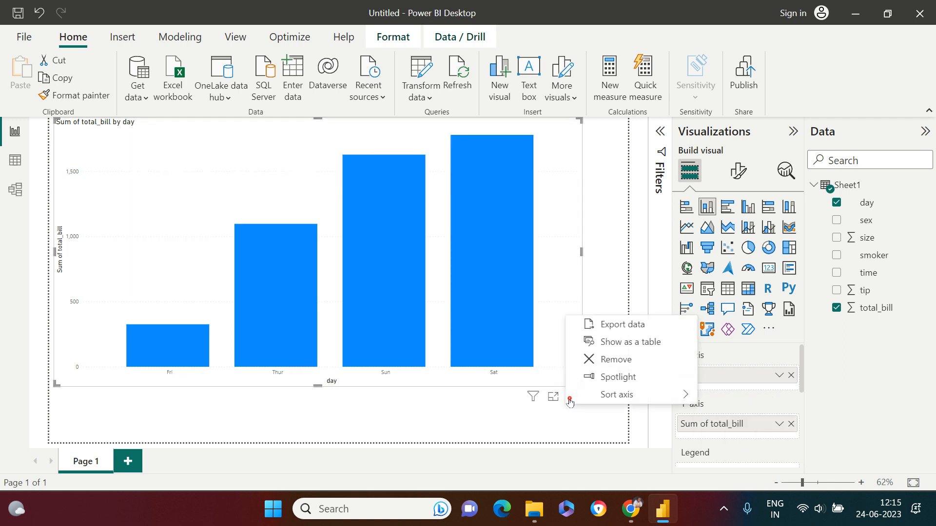
click(438, 423)
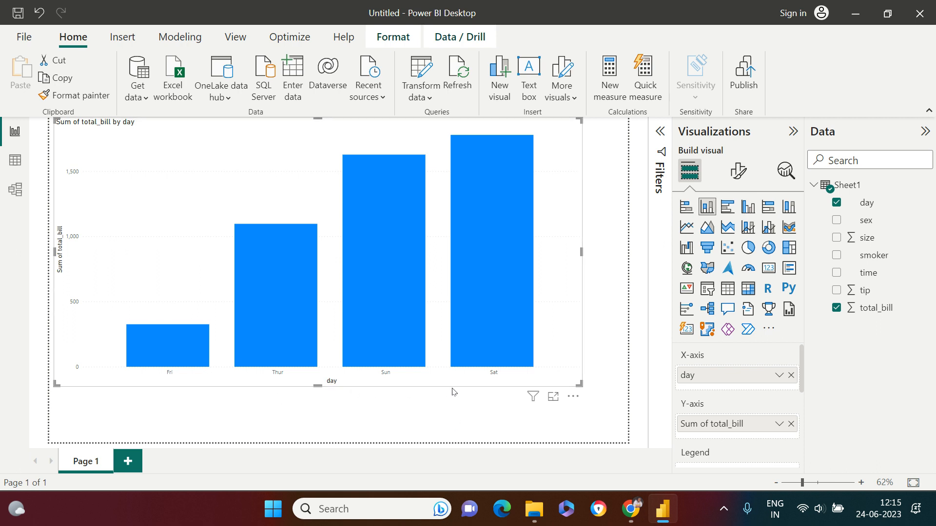
Step: Sort the column chart's axis by day
click(574, 396)
mouse_move(578, 396)
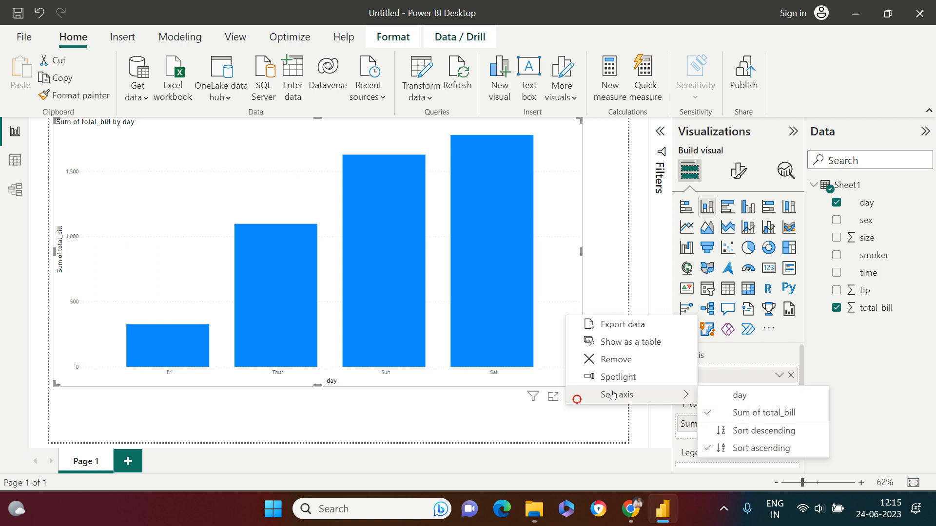
click(775, 396)
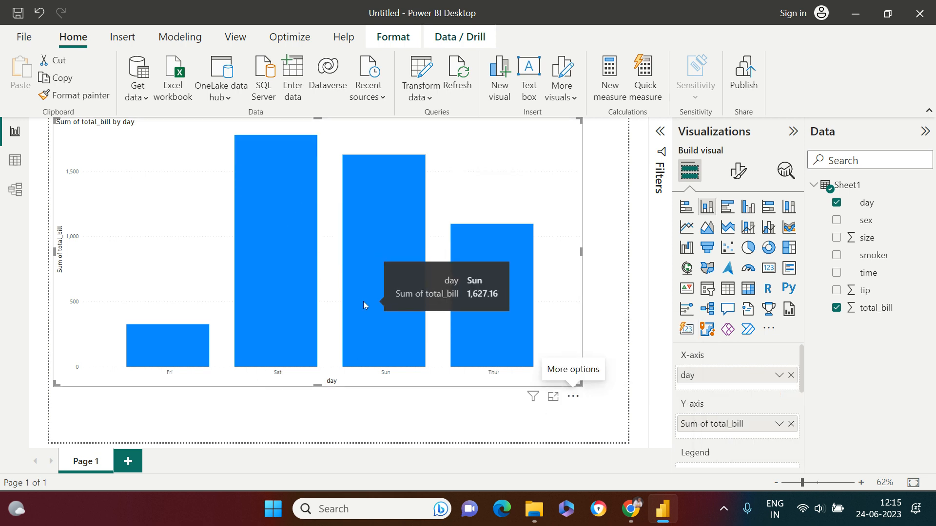
Step: Sort the chart's axis by Sum of total_bill in descending order
click(577, 398)
click(579, 399)
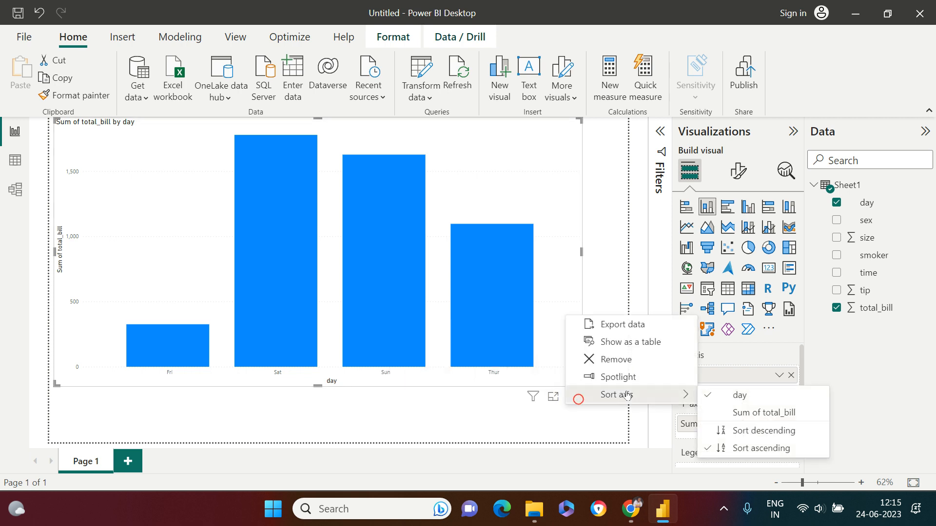
click(769, 415)
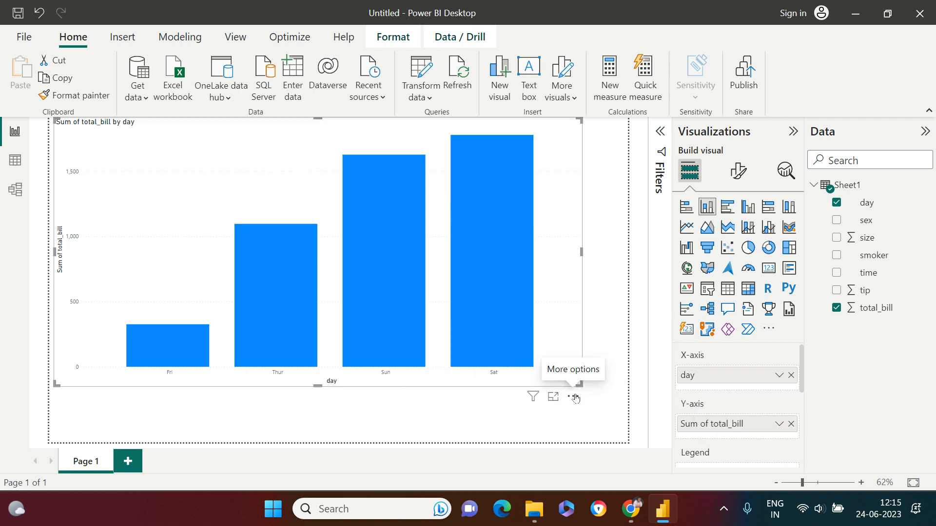
click(575, 397)
mouse_move(576, 397)
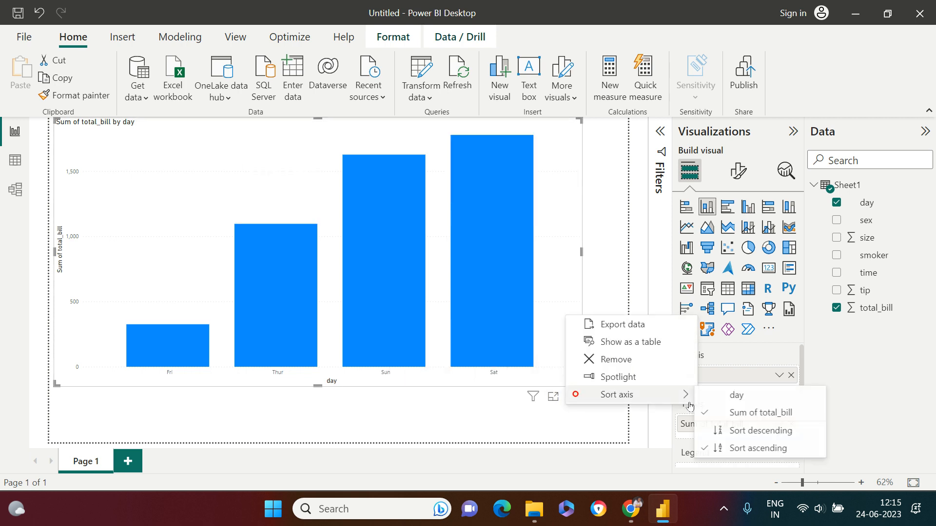
click(758, 431)
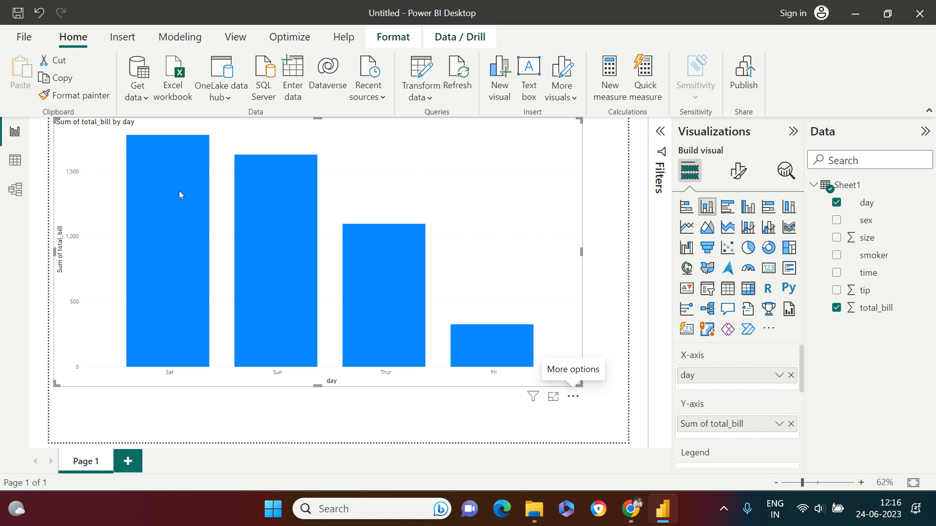
Step: Add the time field to the chart's legend to split each day's column by meal time
mouse_move(172, 281)
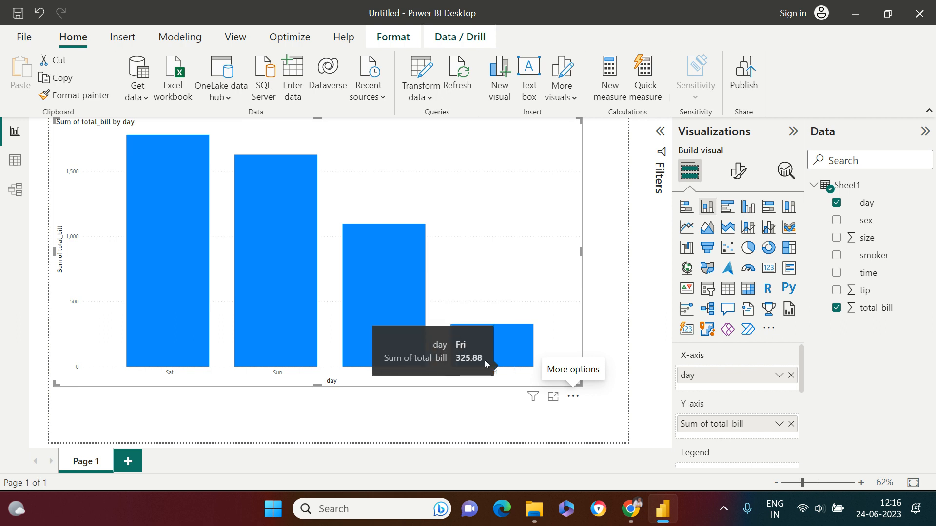
mouse_move(408, 323)
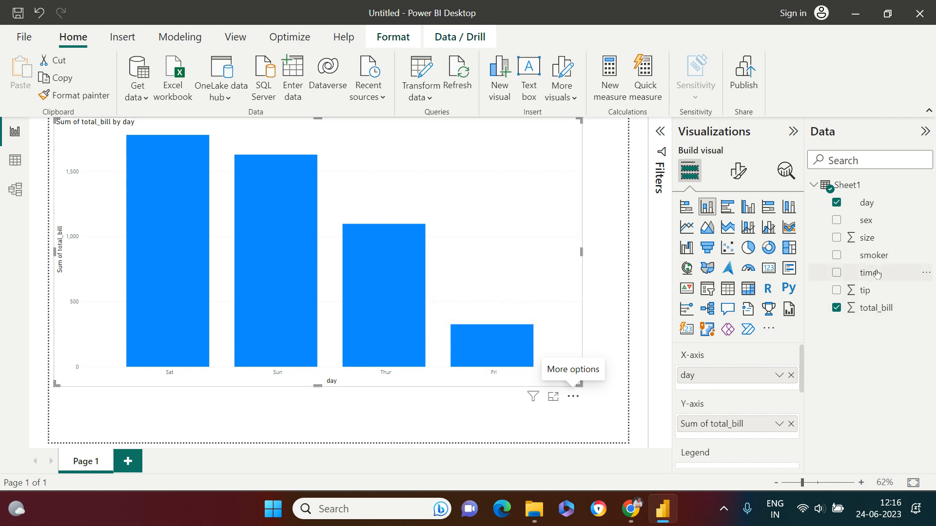
drag(803, 372, 796, 402)
drag(886, 274, 751, 396)
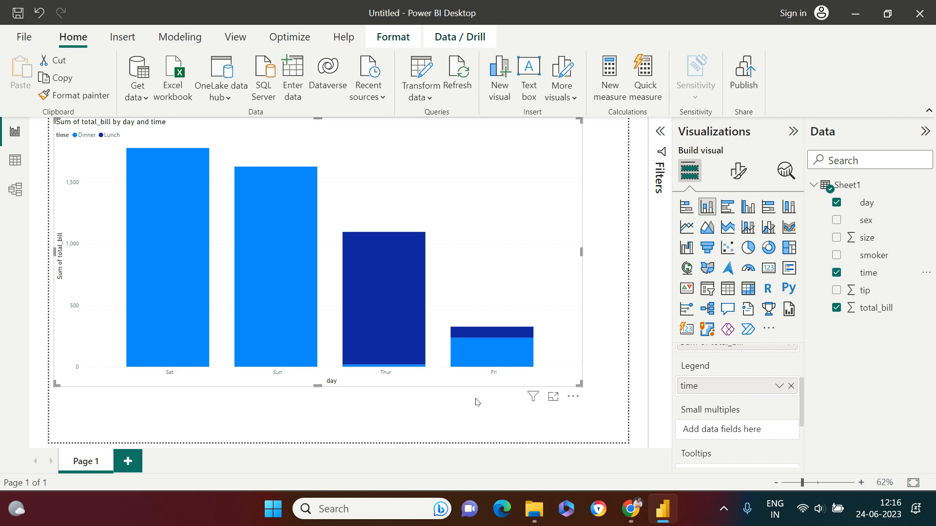
mouse_move(398, 270)
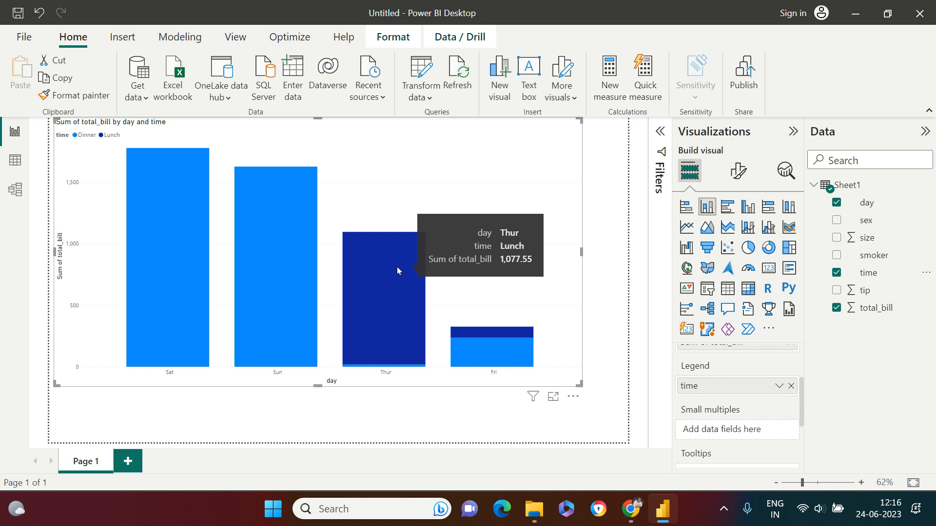
Step: Add the sex field to the chart's X-axis beneath day
mouse_move(263, 265)
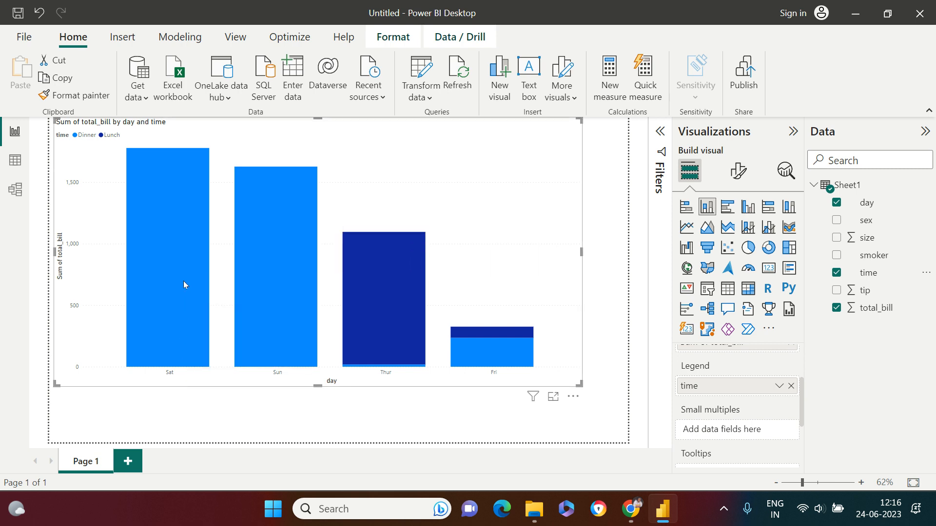
mouse_move(257, 354)
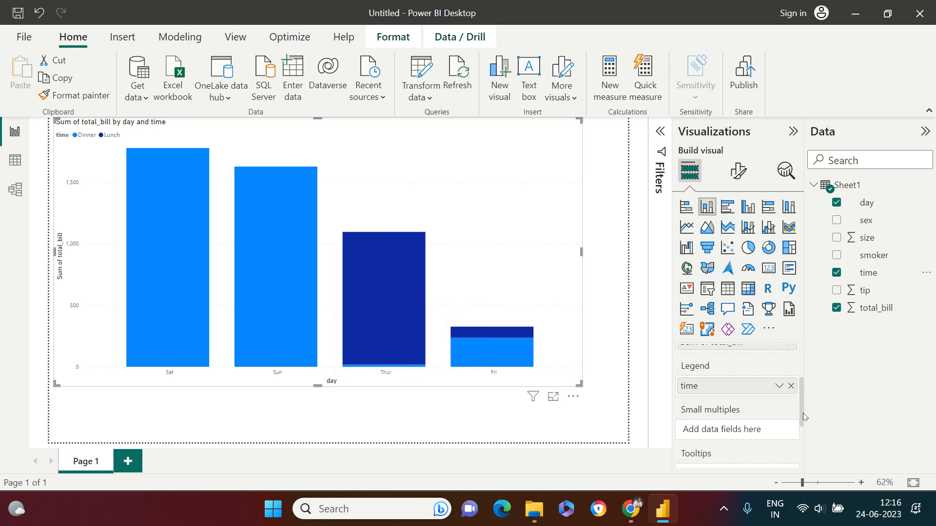
drag(803, 413, 802, 383)
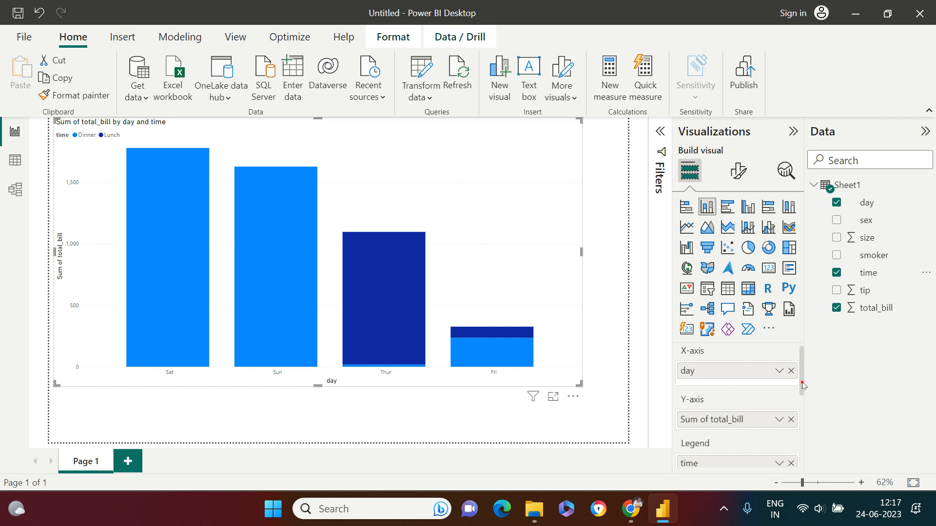
drag(804, 386, 802, 382)
drag(871, 218, 737, 385)
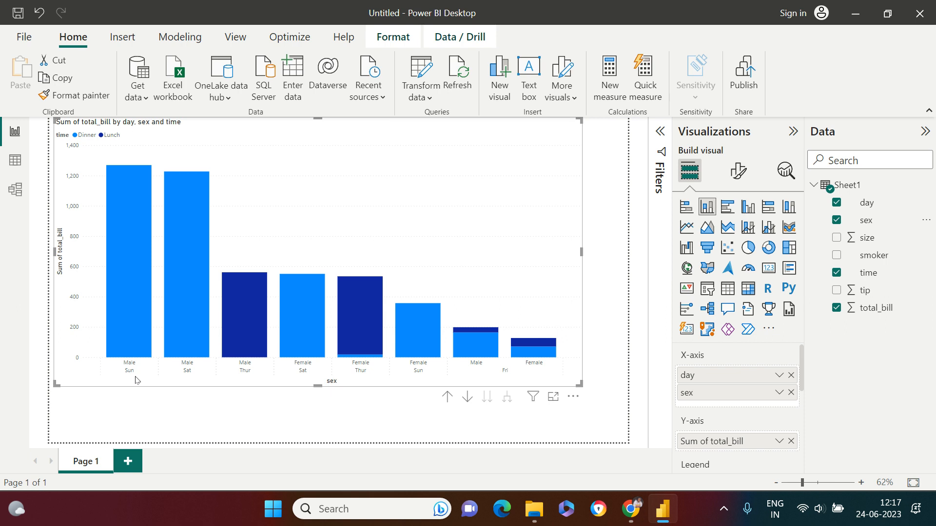
Step: Sort the chart's axis by day and sex so the columns are grouped under each day
mouse_move(136, 292)
click(574, 396)
mouse_move(576, 398)
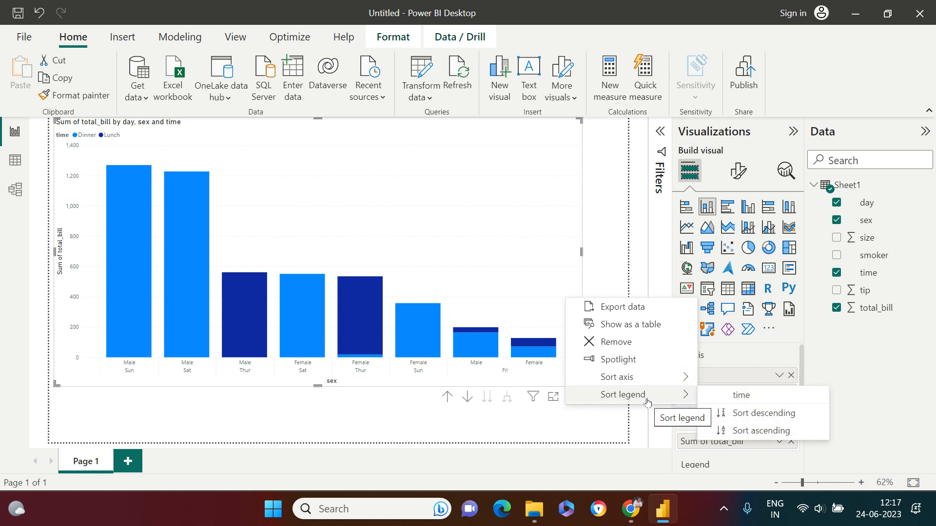
mouse_move(681, 378)
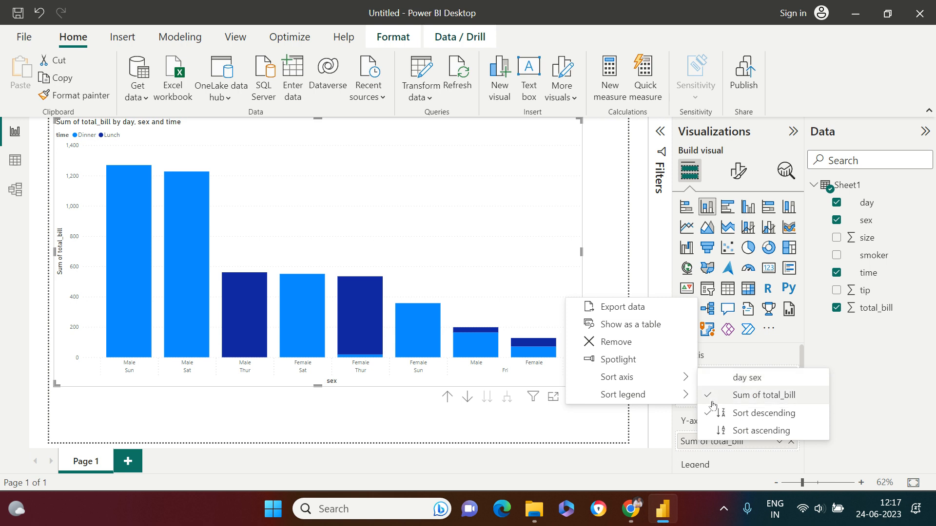
click(758, 383)
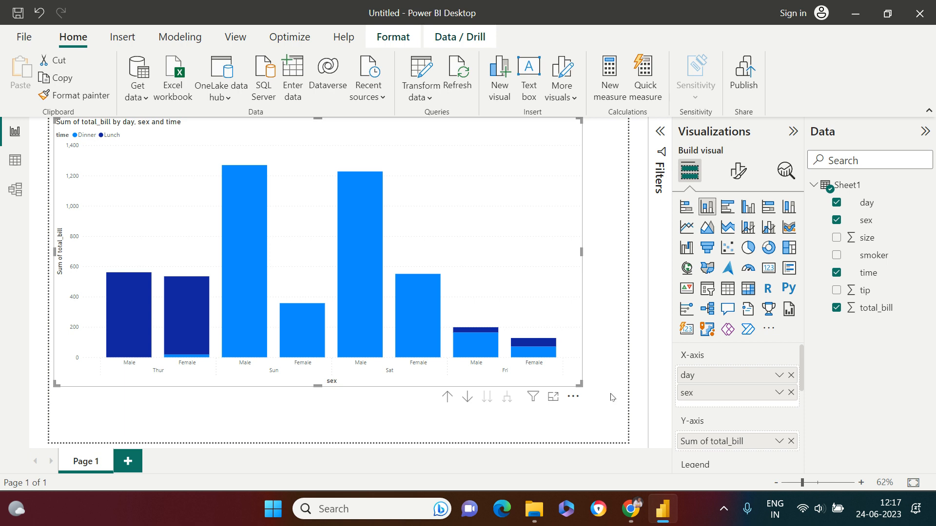
Step: Remove the sex field from the X-axis and sort the axis by Sum of total_bill
click(791, 393)
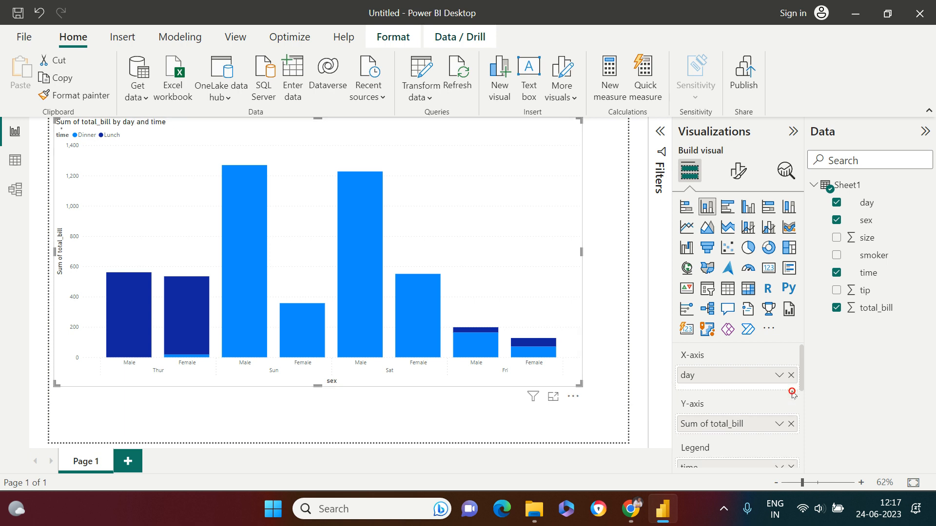
click(575, 398)
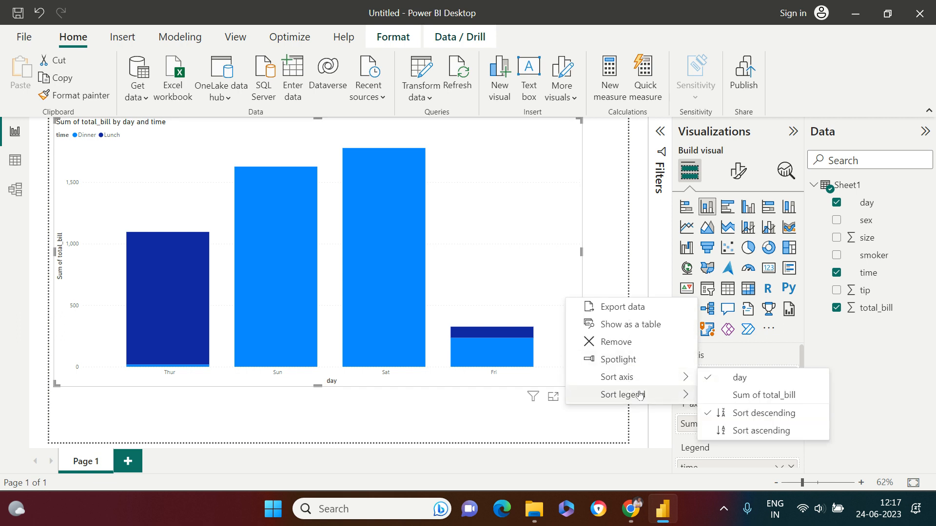
click(656, 379)
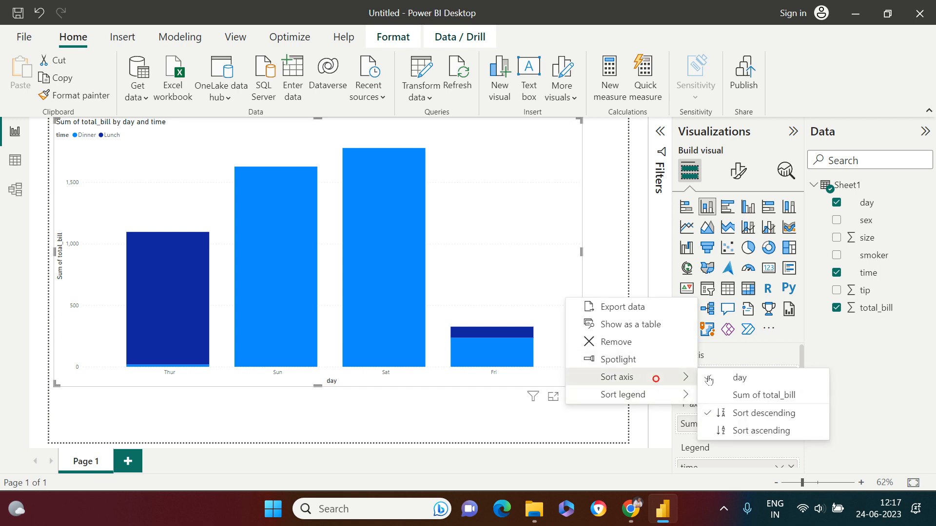
click(736, 395)
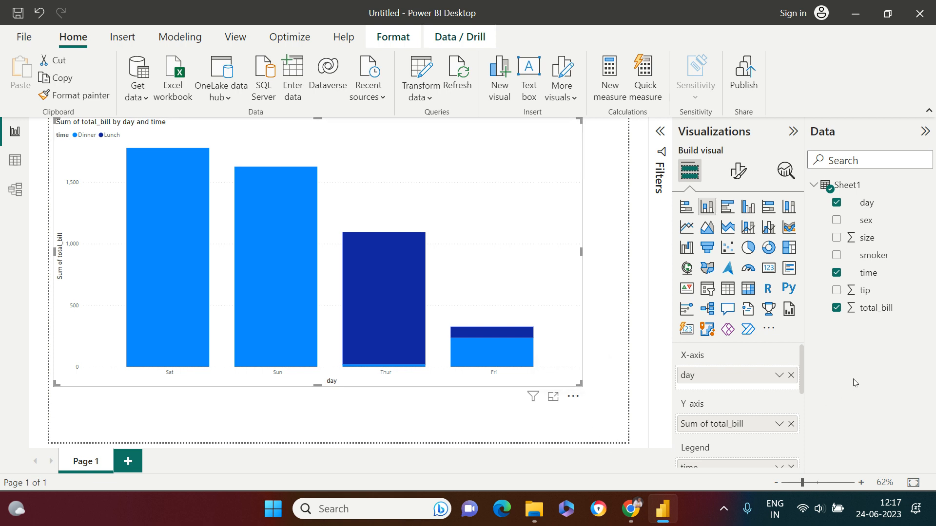
Step: Add the sex field to the chart's small multiples to create separate Female and Male charts
drag(803, 382, 804, 430)
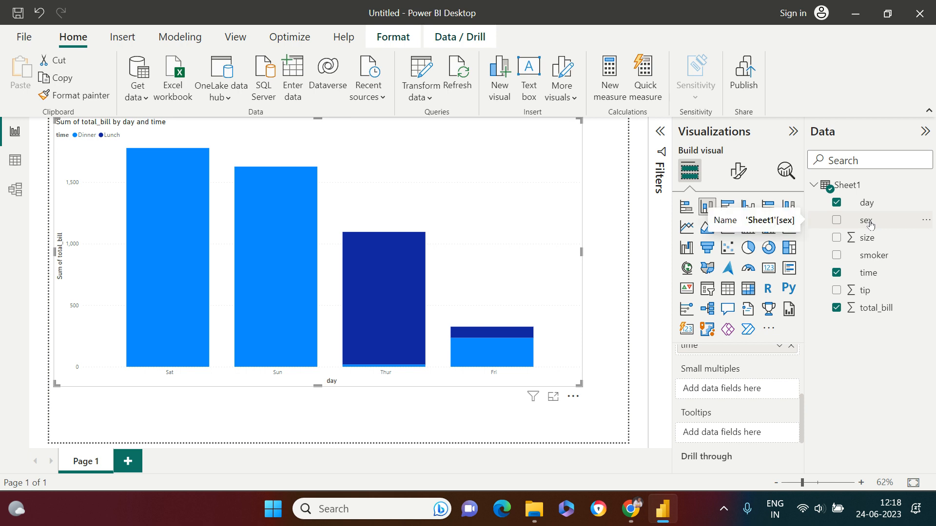
key(alt)
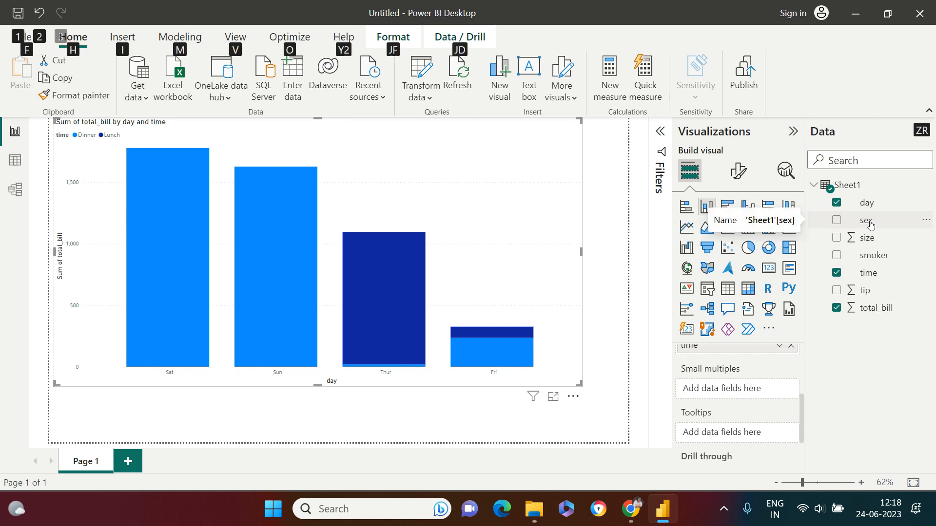
click(870, 224)
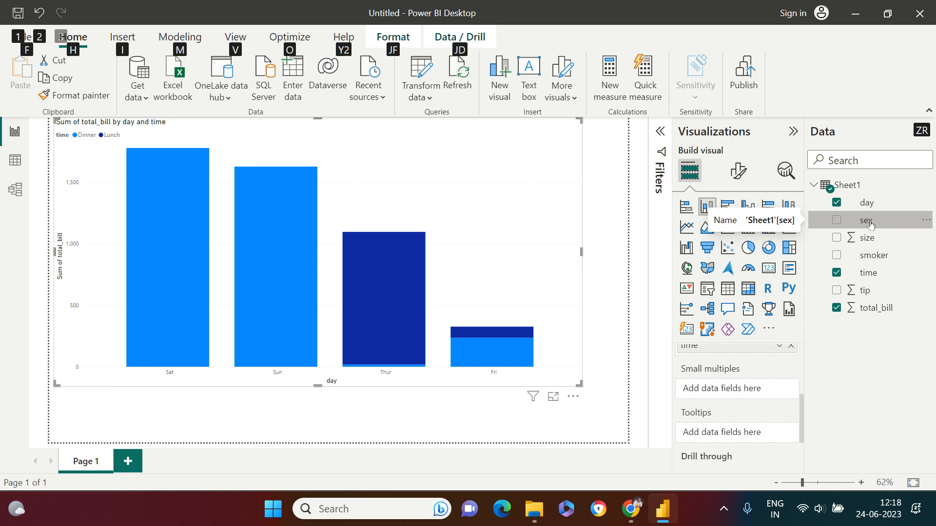
drag(870, 224, 744, 395)
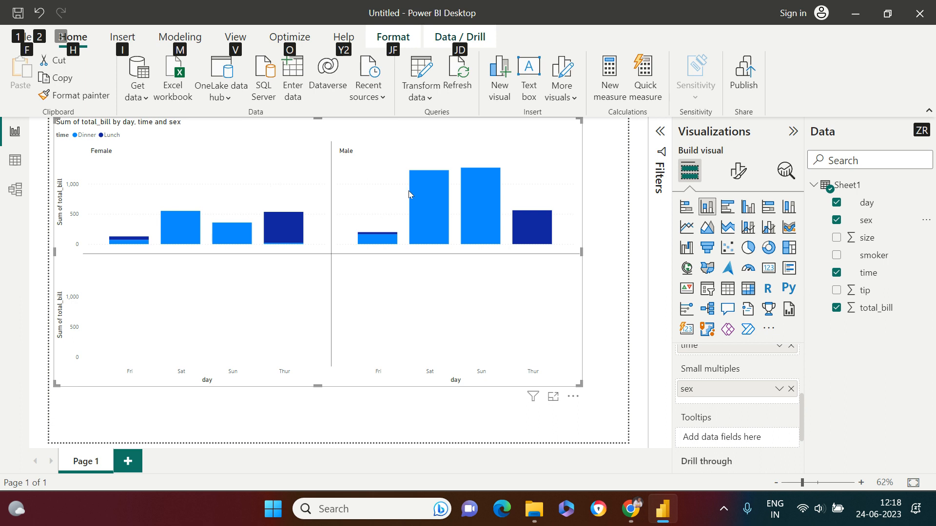
Step: Remove the sex field from the chart's small multiples
click(620, 238)
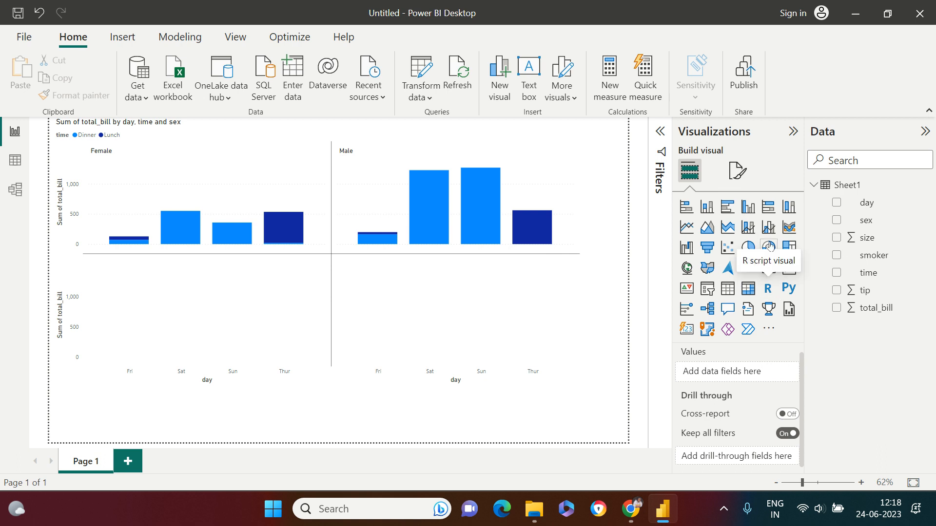
click(567, 209)
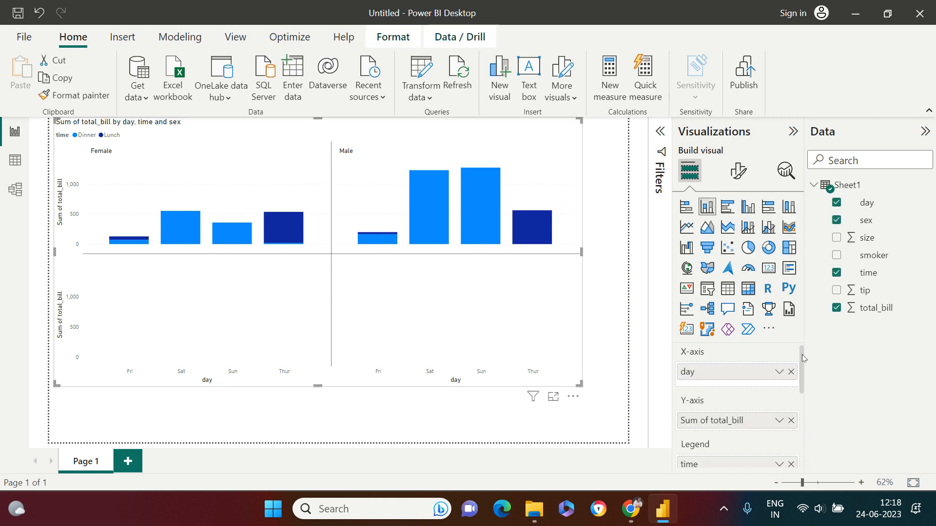
drag(803, 359, 800, 408)
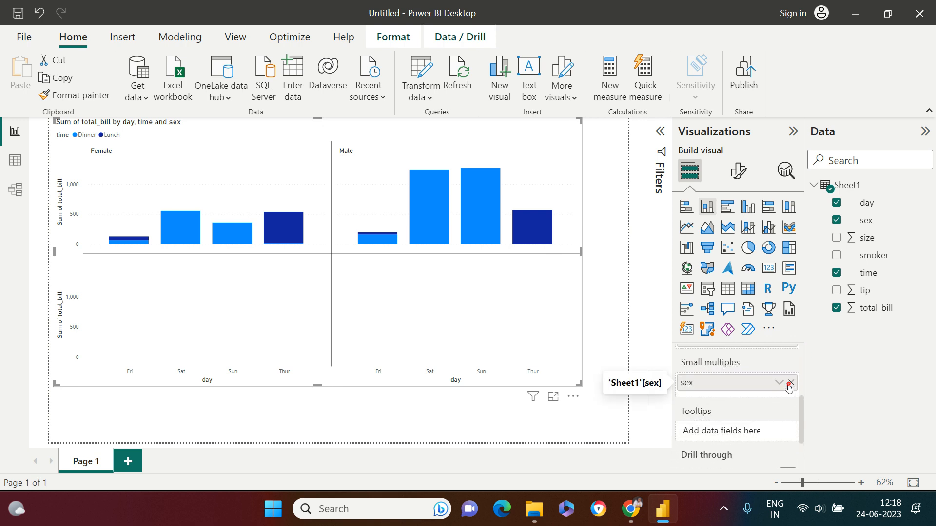
click(790, 383)
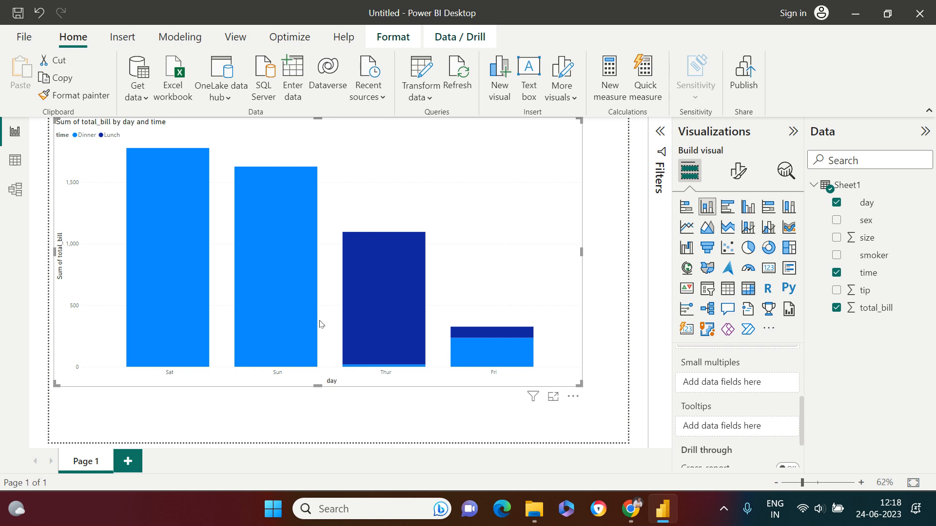
Step: Turn on data labels in the stacked column chart's visual formatting
click(740, 173)
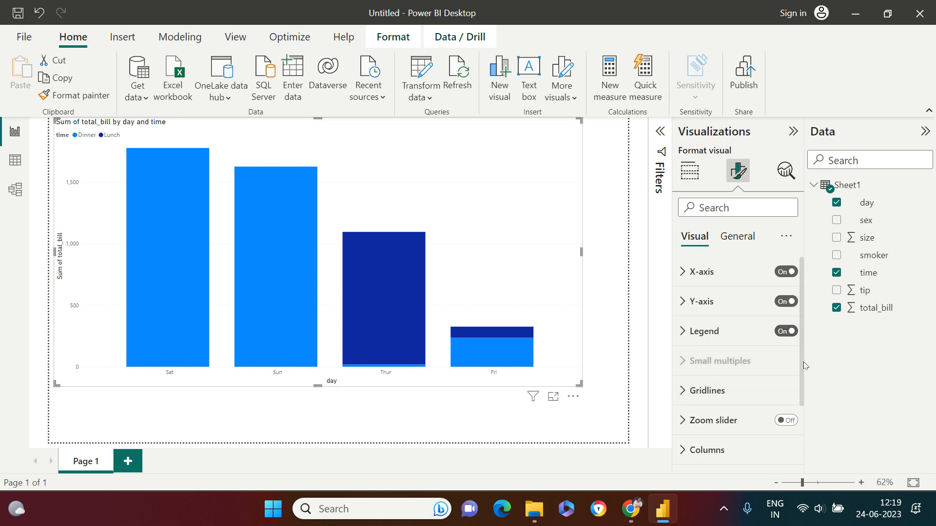
drag(800, 368, 798, 420)
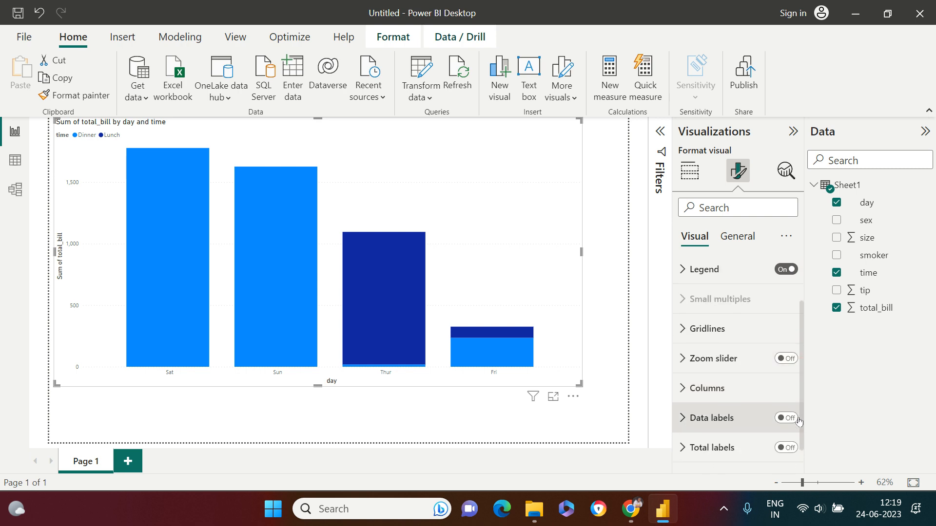
scroll(798, 421, down, 1)
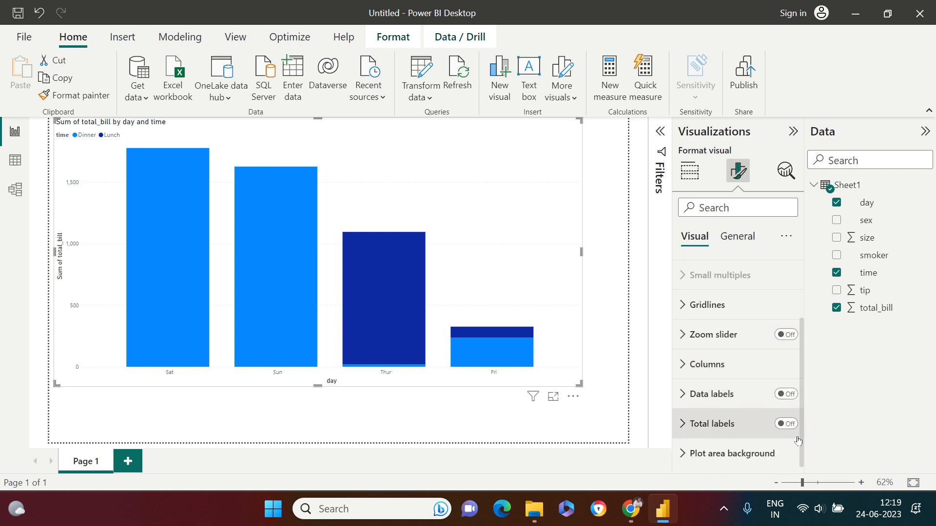
click(791, 400)
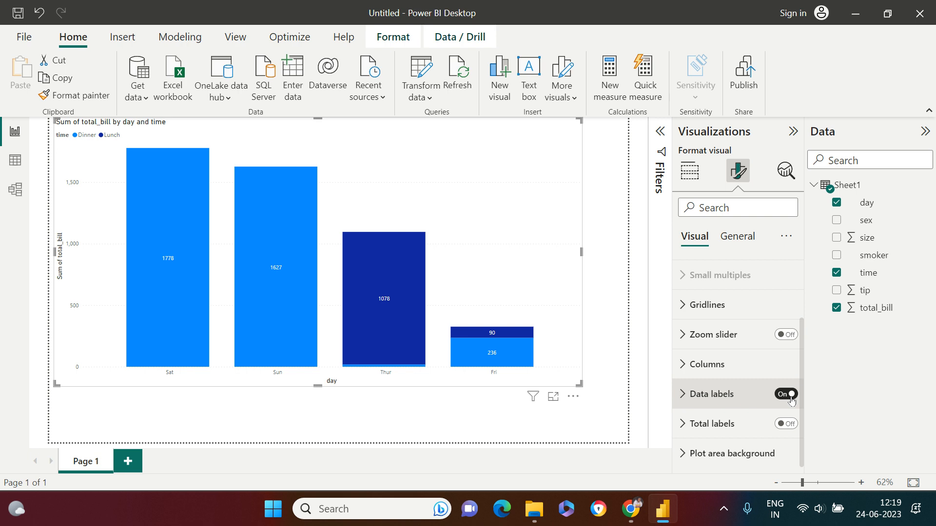
Step: Increase the font size of the data label values on the columns
click(683, 395)
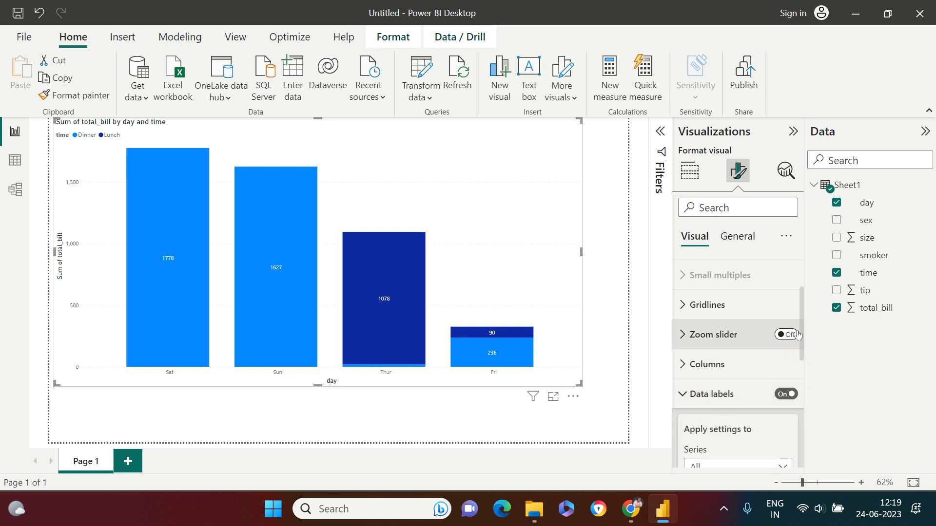
drag(803, 329, 797, 417)
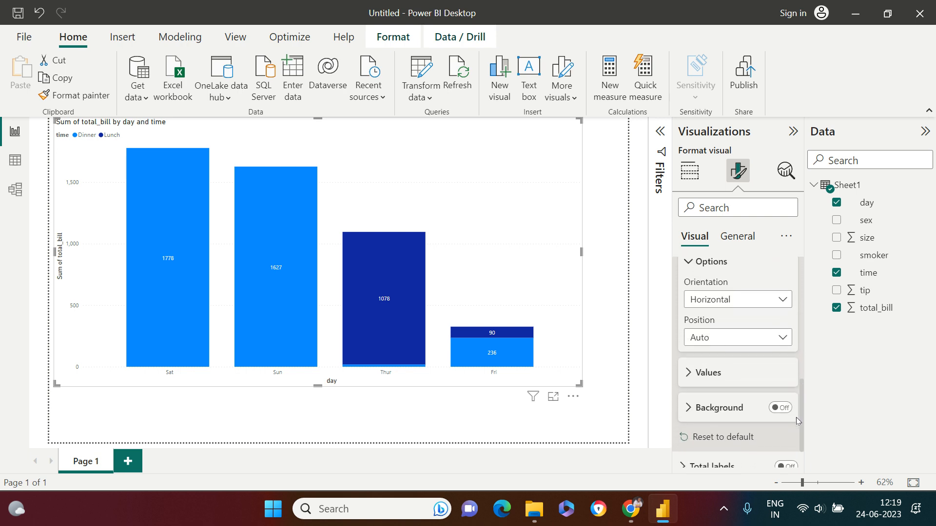
click(688, 373)
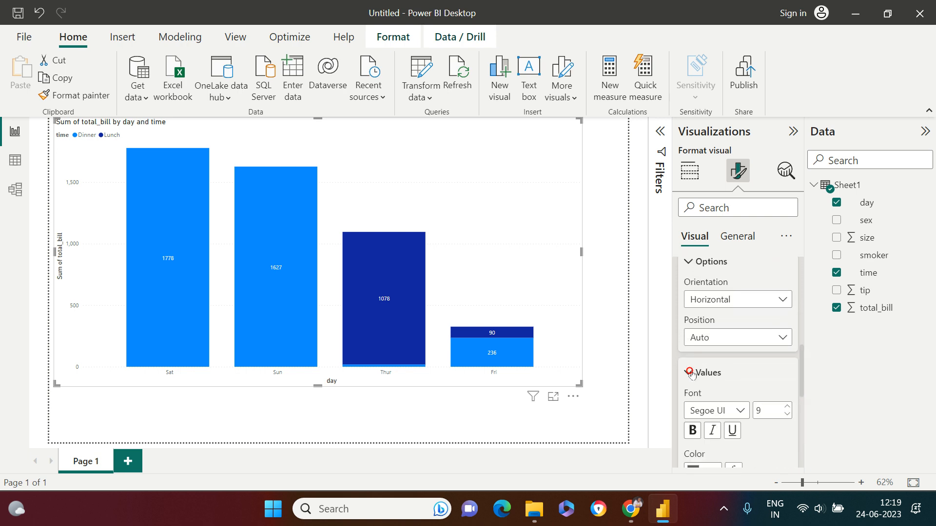
scroll(801, 344, up, 5)
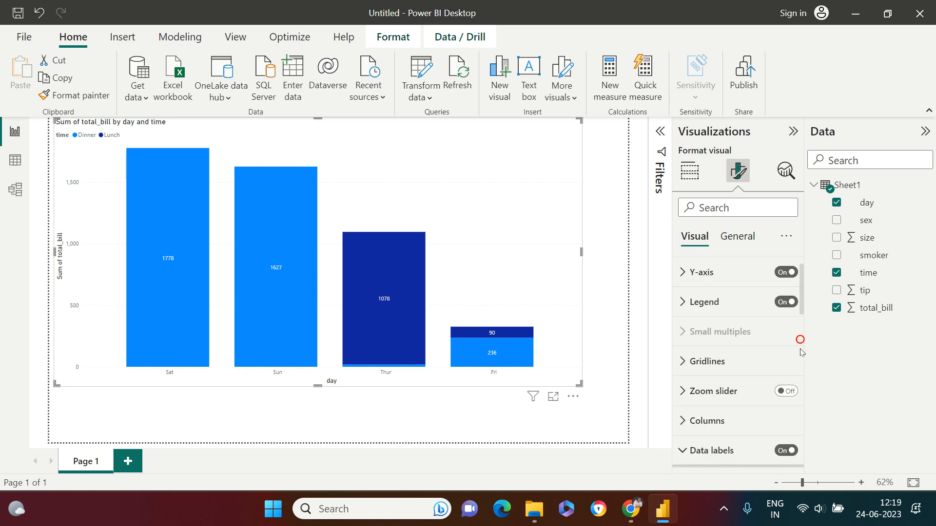
drag(801, 301, 800, 413)
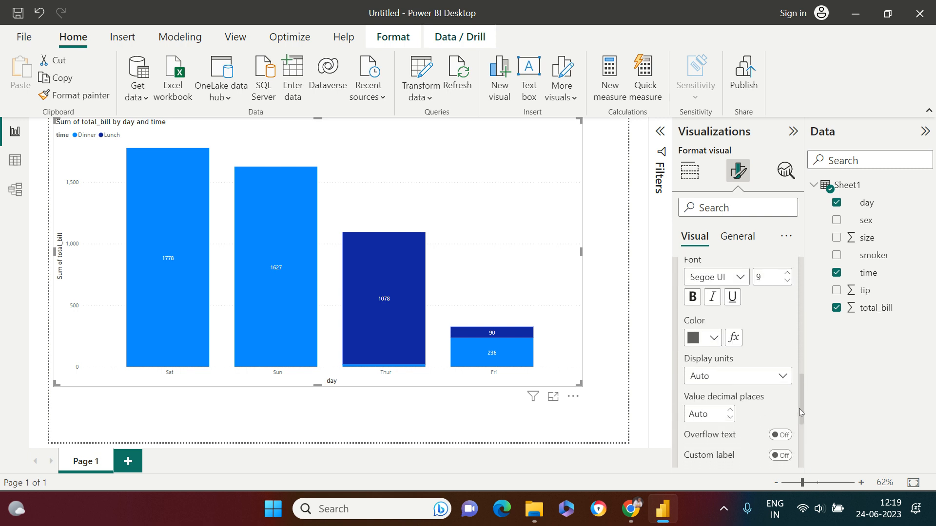
click(787, 273)
click(787, 275)
click(787, 275)
drag(802, 399, 801, 376)
click(689, 341)
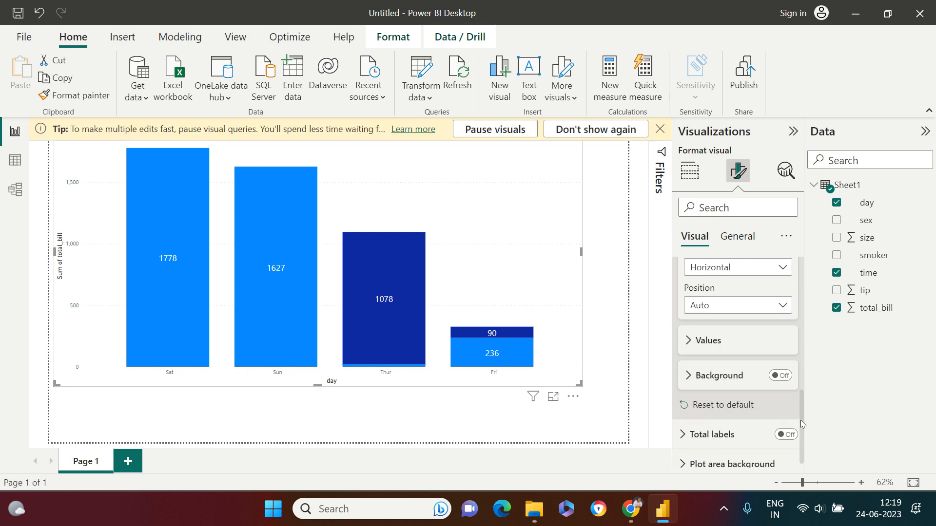
Step: Set the column colors to orange for Dinner and light yellow for Lunch
drag(802, 424, 796, 332)
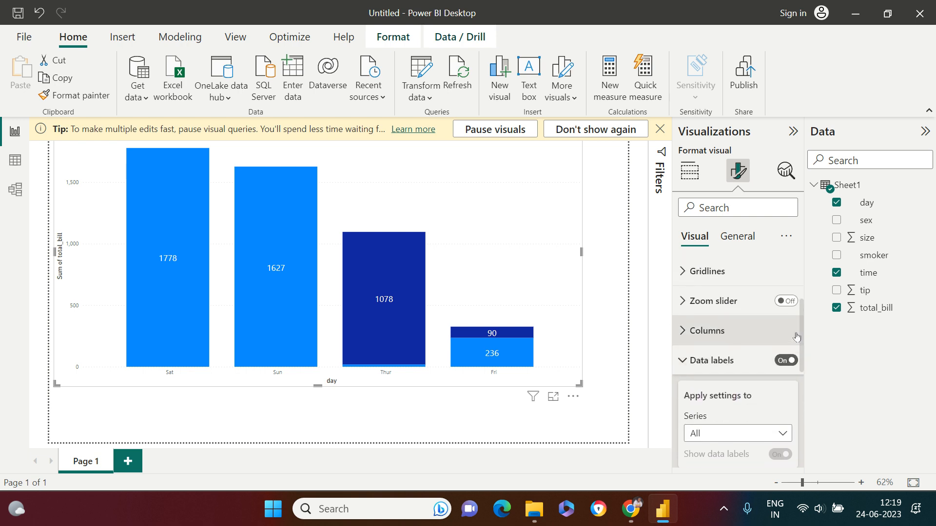
click(681, 332)
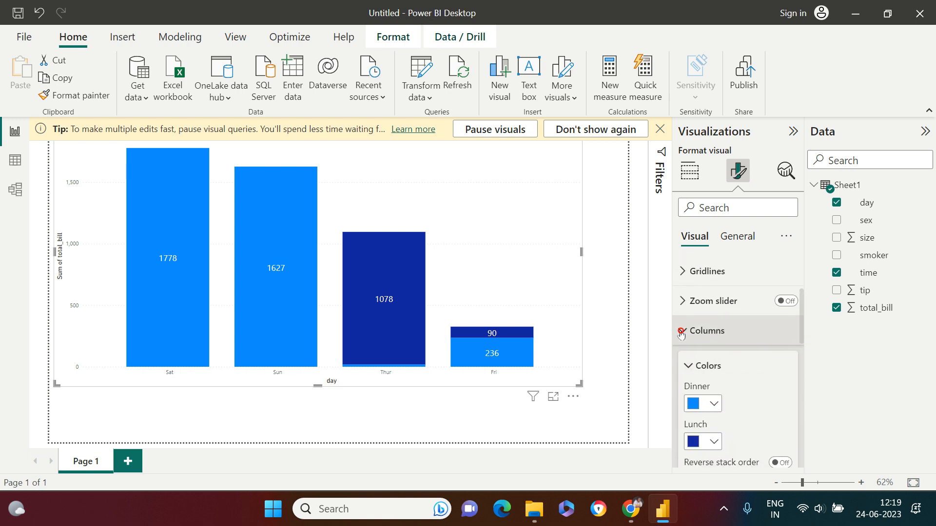
click(715, 405)
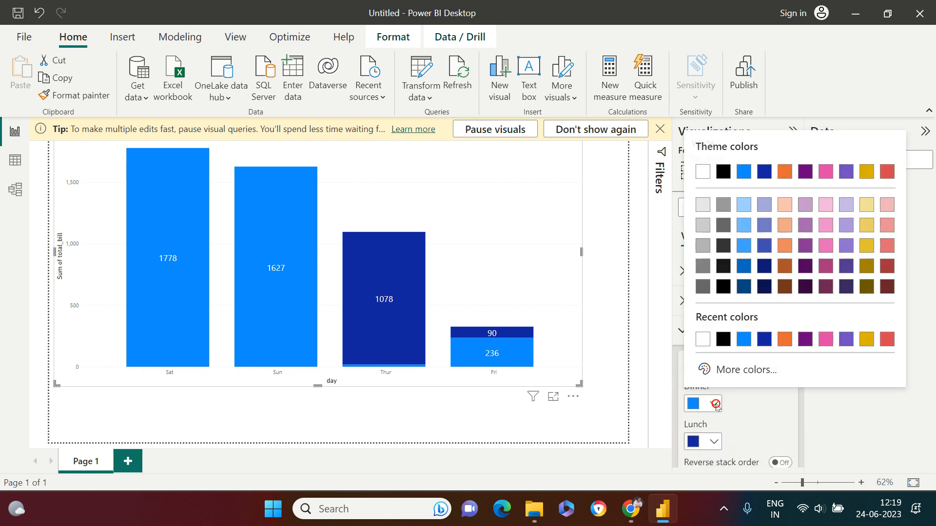
click(787, 345)
click(714, 442)
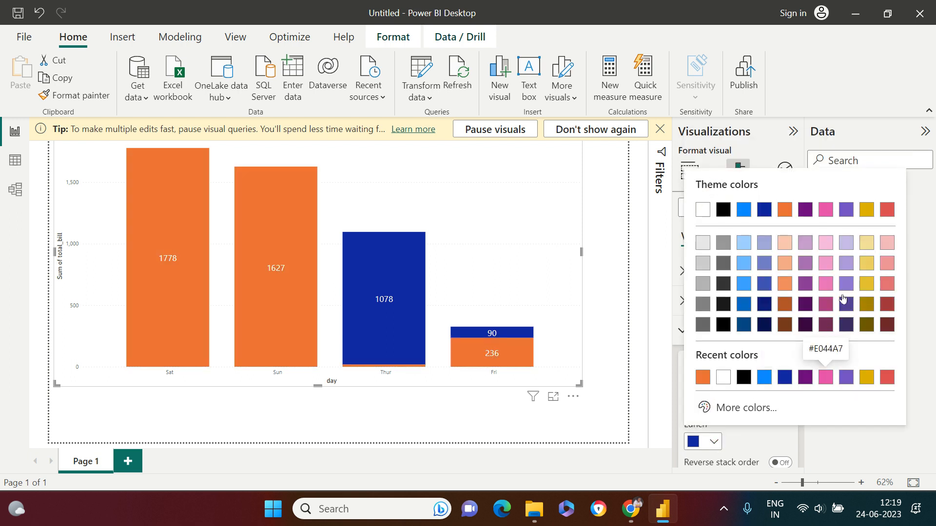
click(864, 246)
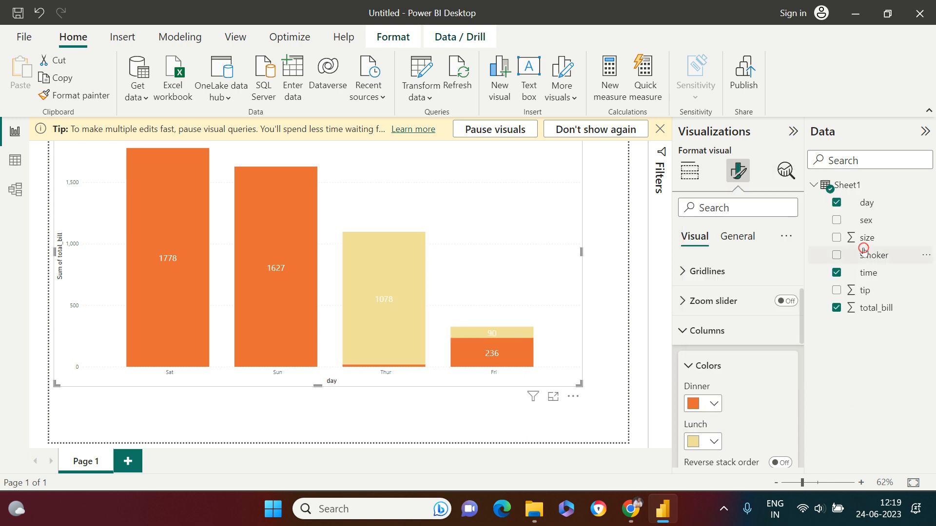